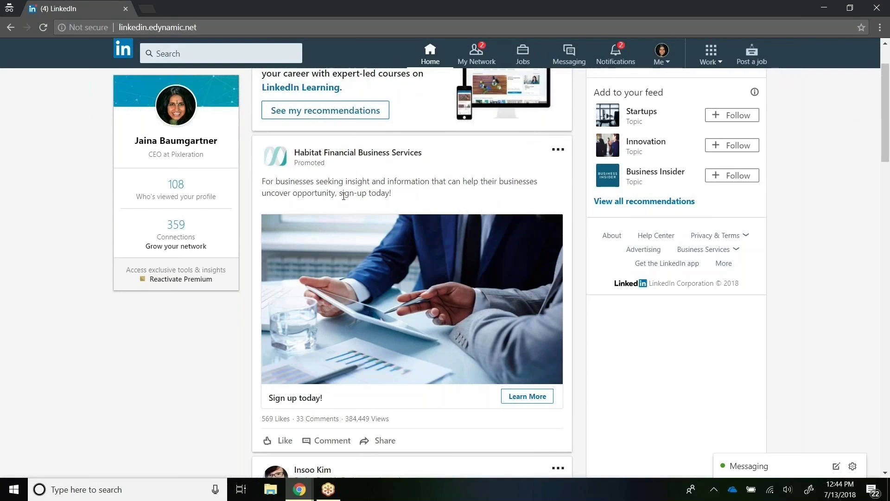
Step: Follow the LinkedIn ad to the Habitat Business Insider sign-up form and open the visitor profile details
click(541, 403)
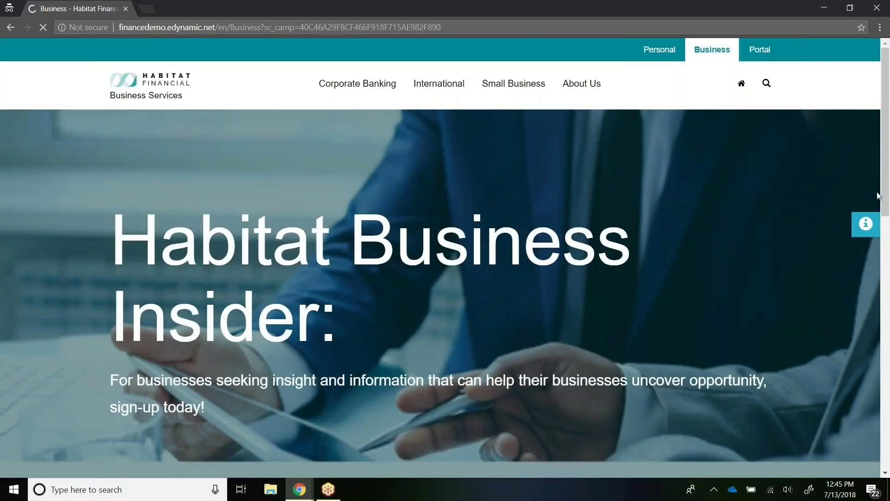
drag(885, 172, 884, 219)
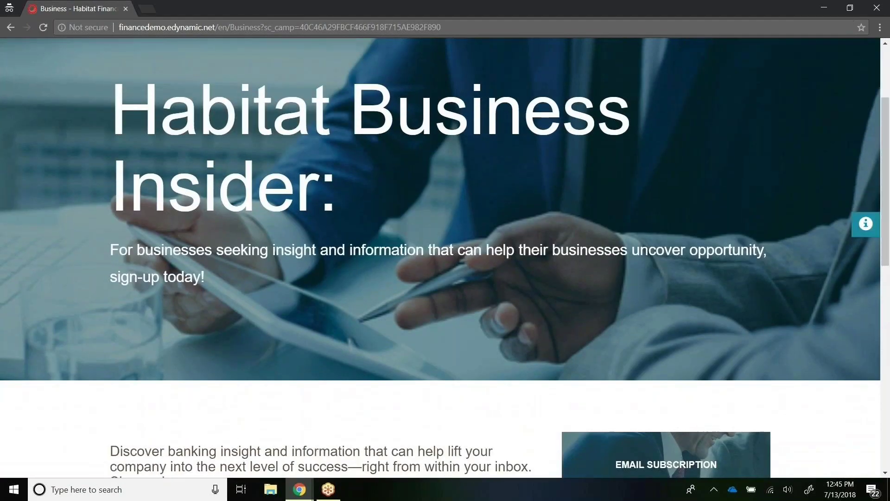
scroll(874, 230, down, 7)
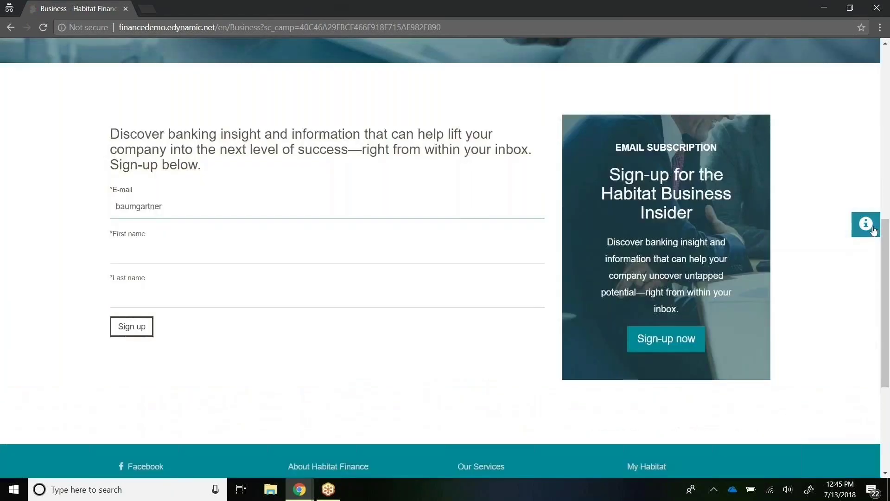
click(873, 230)
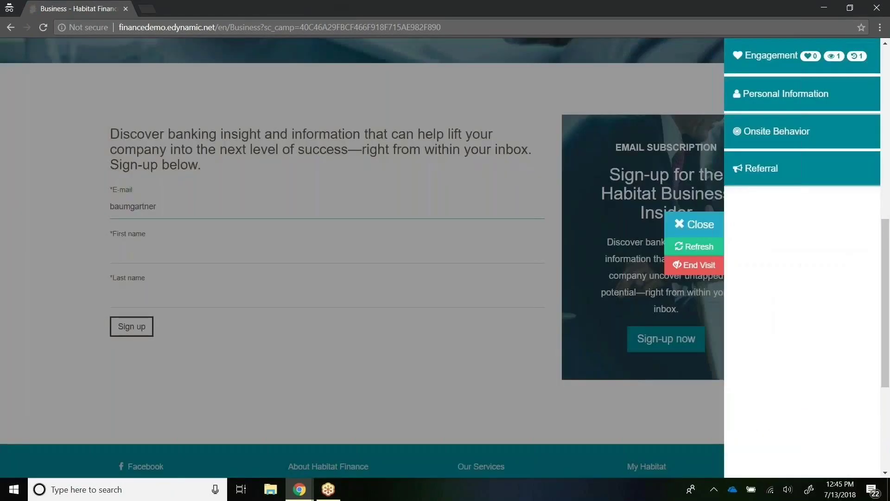
Step: Check the LinkedIn referral, LinkedIN Social Finance campaign, anonymous personal info and empty goals
click(866, 172)
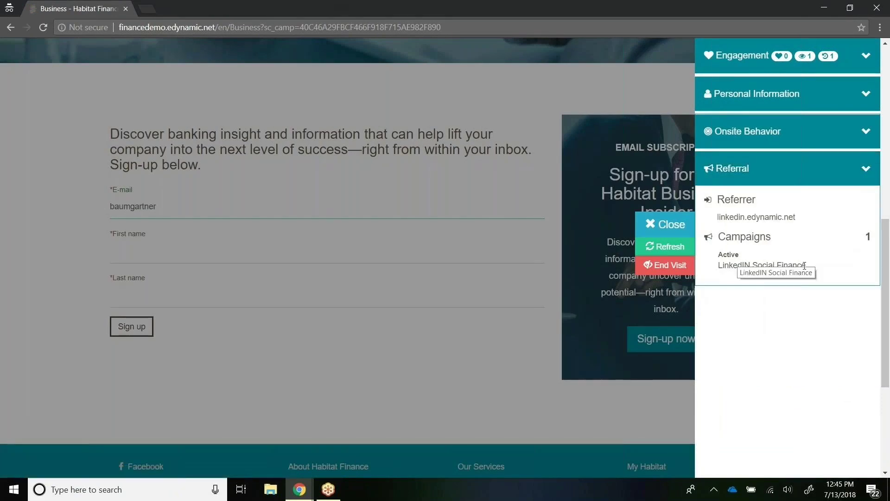
drag(800, 266, 719, 199)
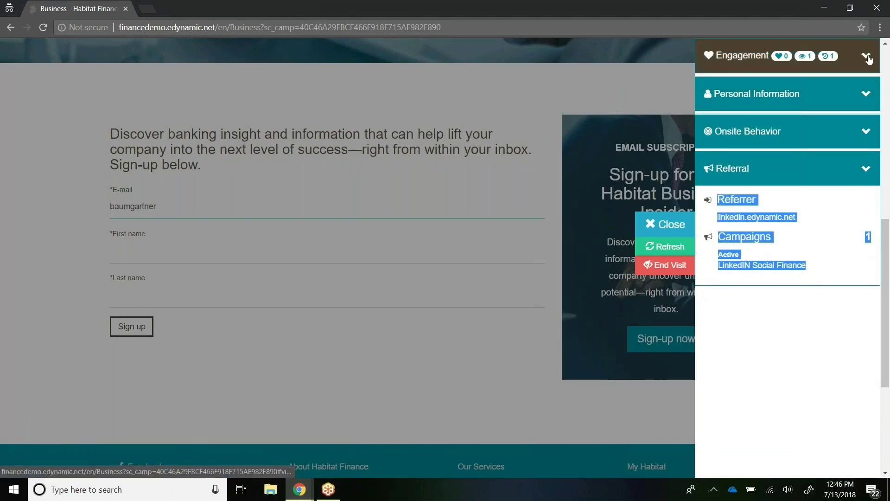
click(866, 94)
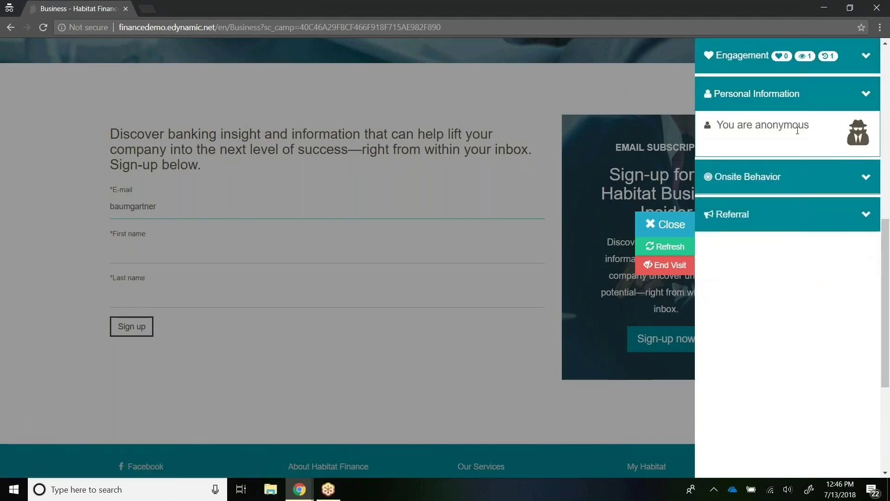
click(866, 183)
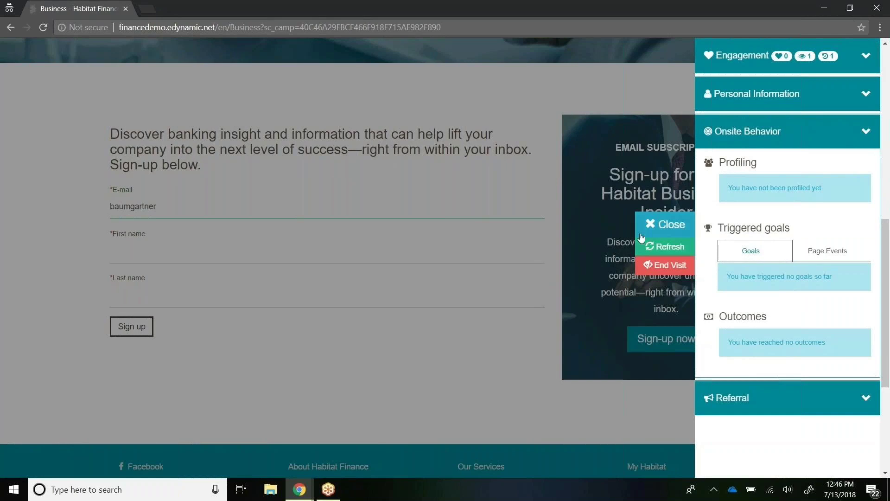
Step: Close the profile panel and submit the newsletter sign-up with the visitor's e-mail, first and last name
click(666, 224)
click(203, 204)
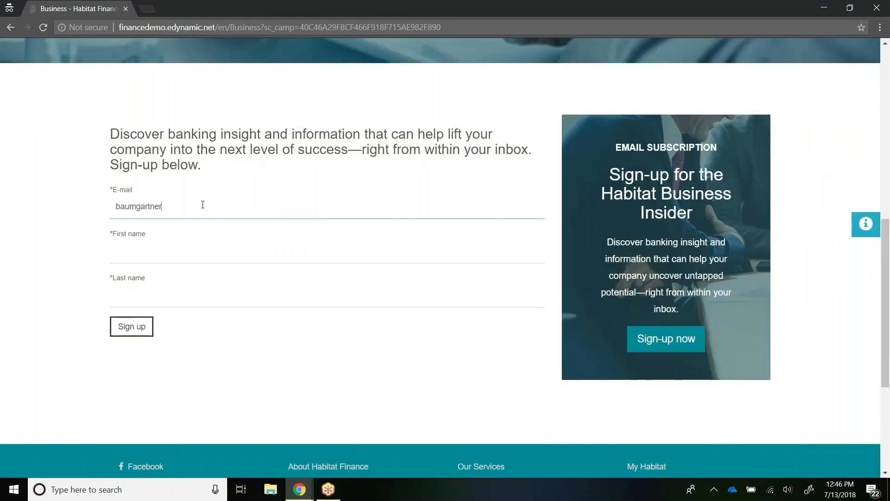
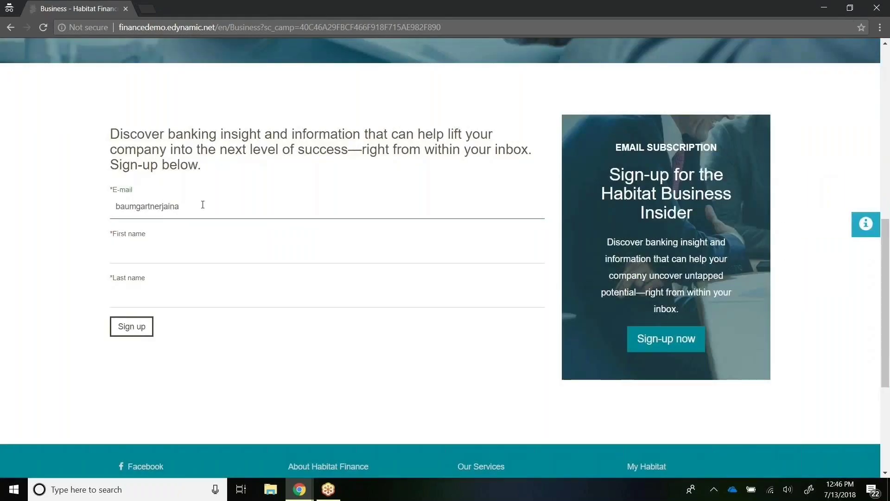
key(Tab)
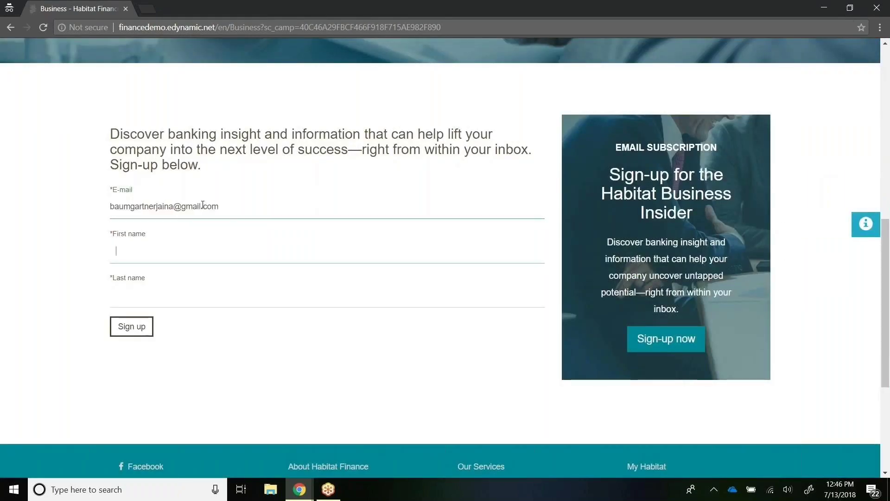
key(Tab)
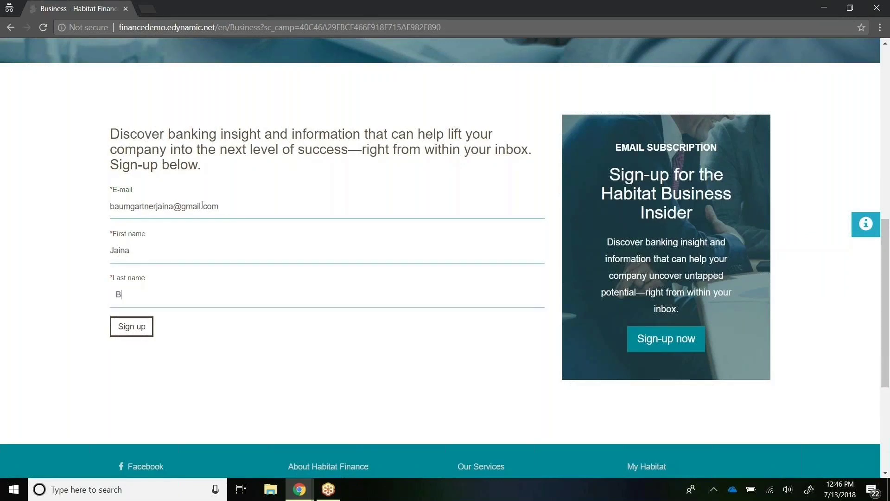
click(132, 328)
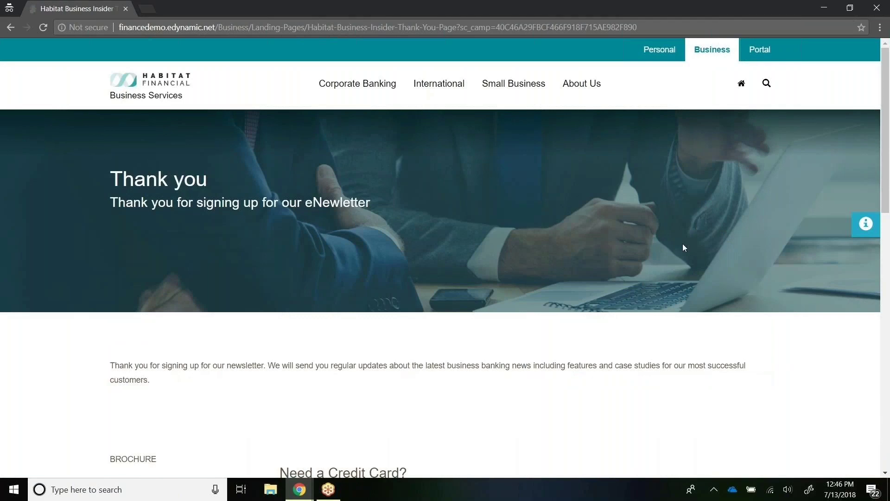
Step: Reopen the visitor profile to confirm the identified name, preferred e-mail and triggered Newsletter Sign-up goal
click(872, 232)
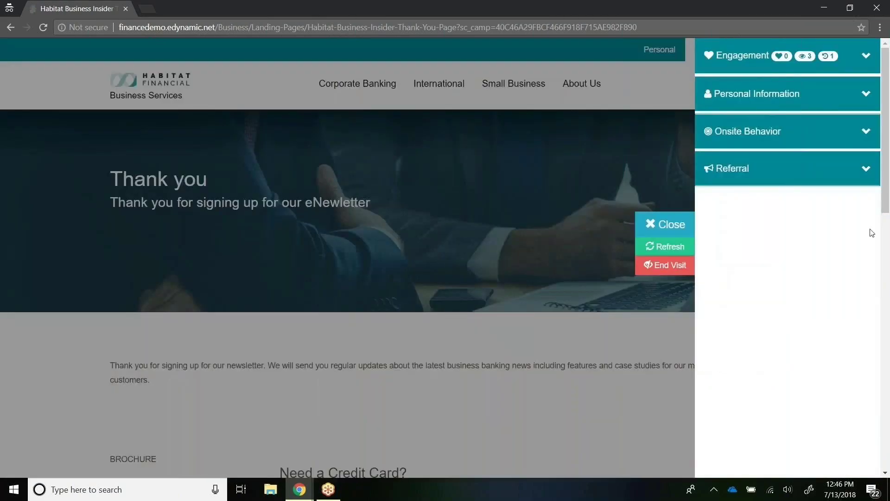
click(876, 160)
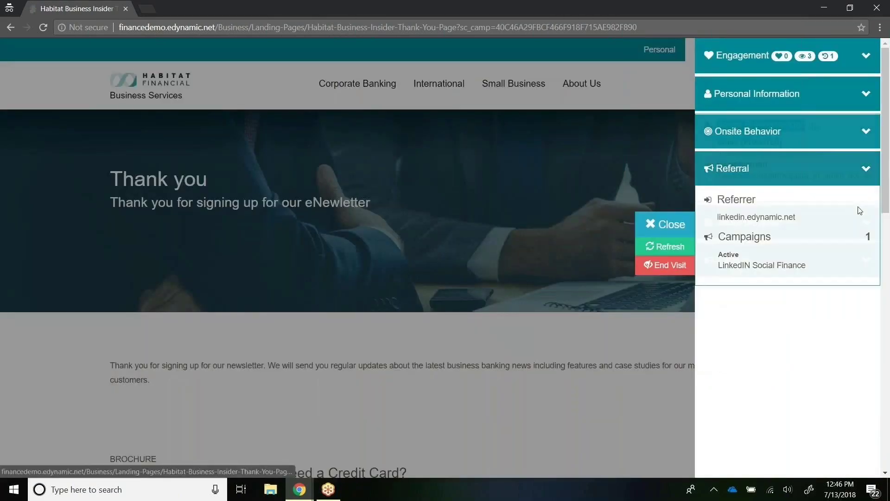
click(788, 94)
drag(717, 125, 815, 147)
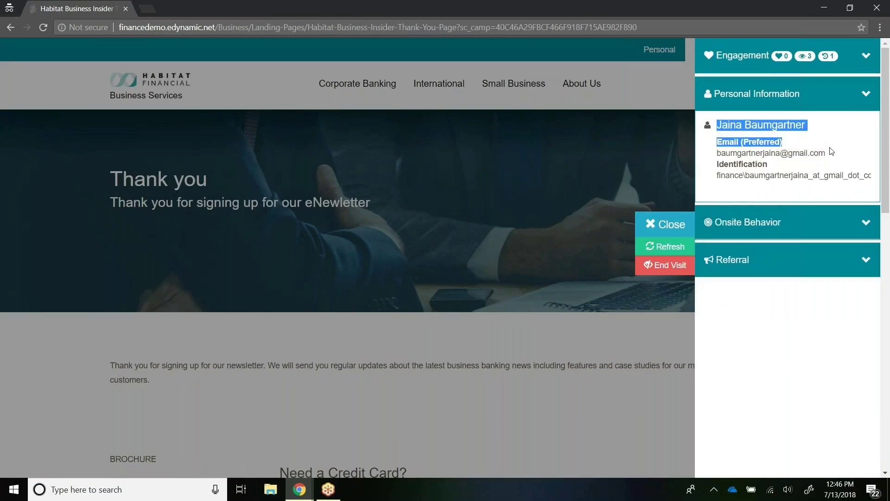
click(869, 225)
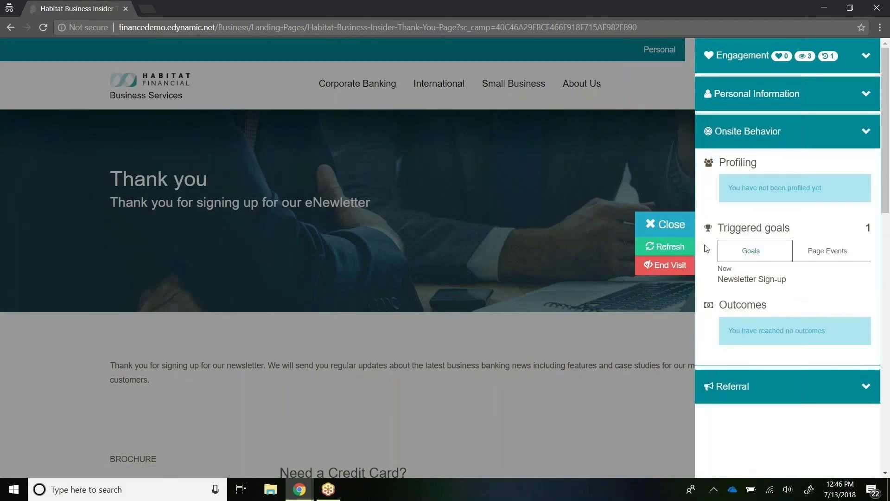
drag(796, 280, 722, 282)
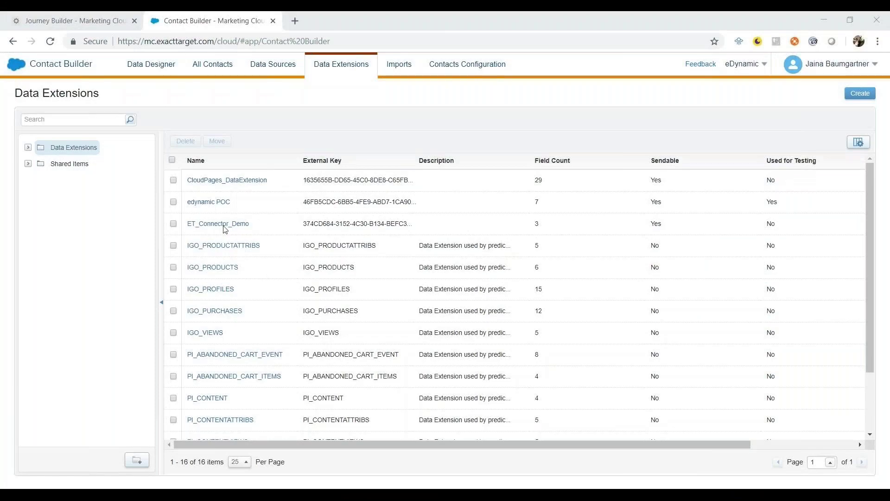
Step: Open the edynamic POC data extension's records and select the LinkedIN Social Finance / Newsletter Signup contact
click(214, 203)
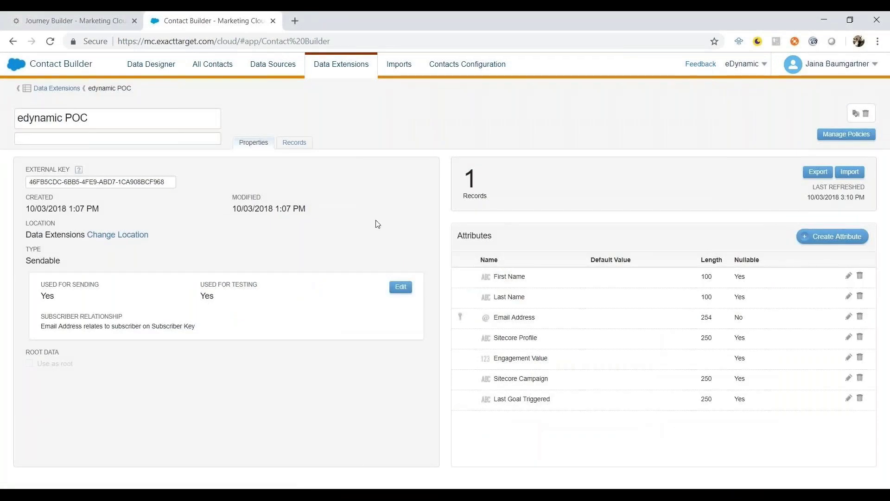
click(295, 143)
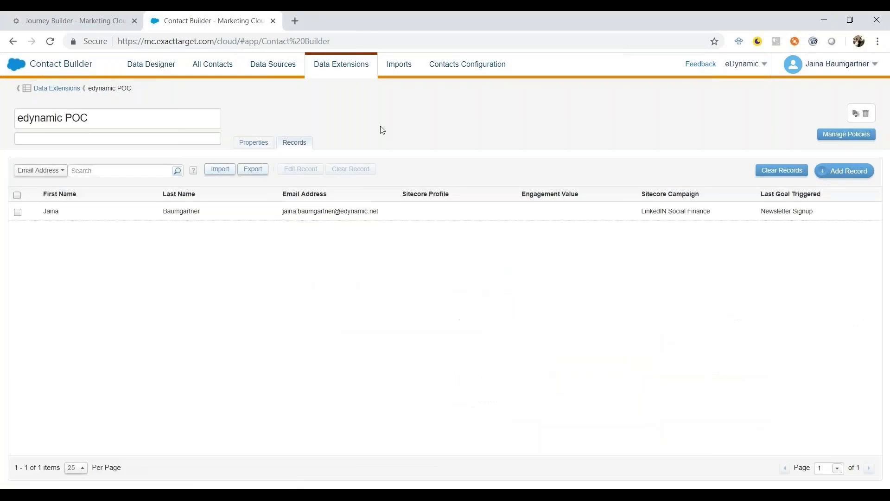
click(184, 210)
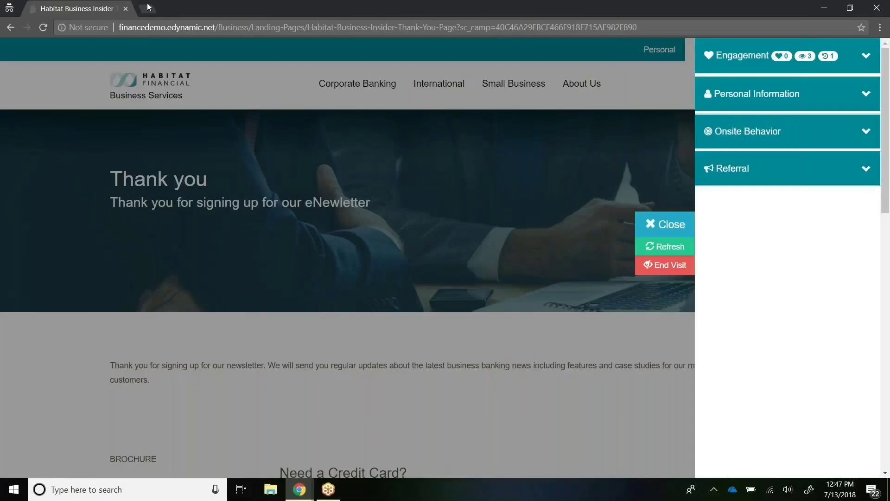
Step: Open the 'Thank you for registering!' email in Gmail and follow its white paper download link
click(147, 8)
text(ma)
key(Return)
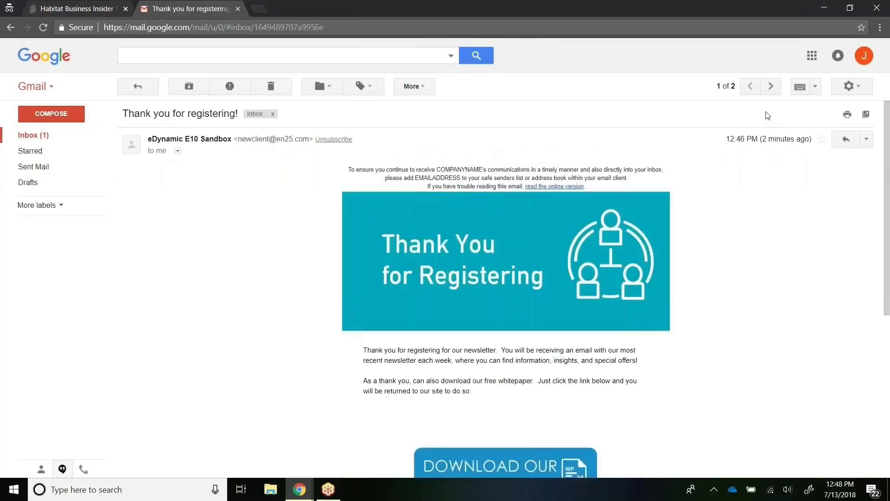
scroll(889, 155, down, 1)
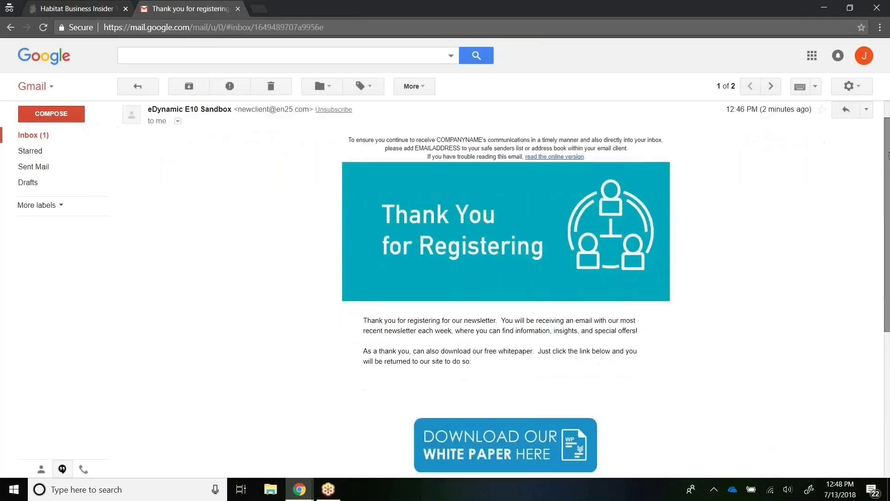
scroll(889, 155, down, 3)
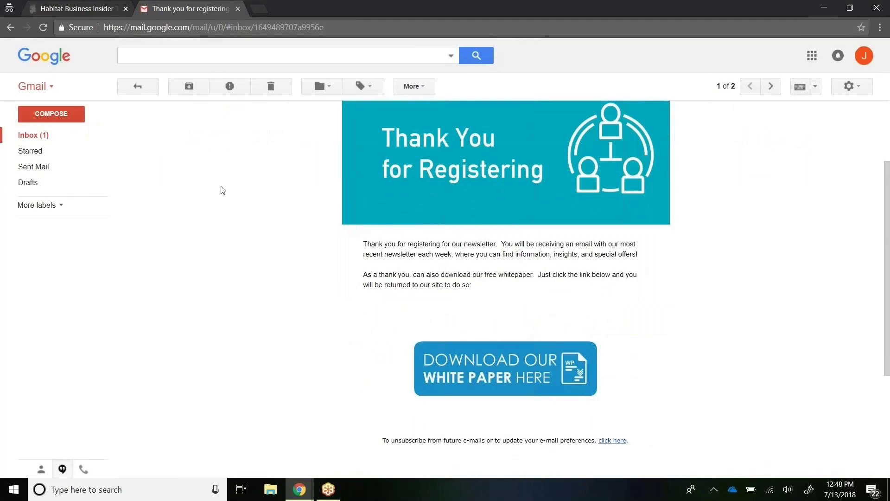
click(126, 11)
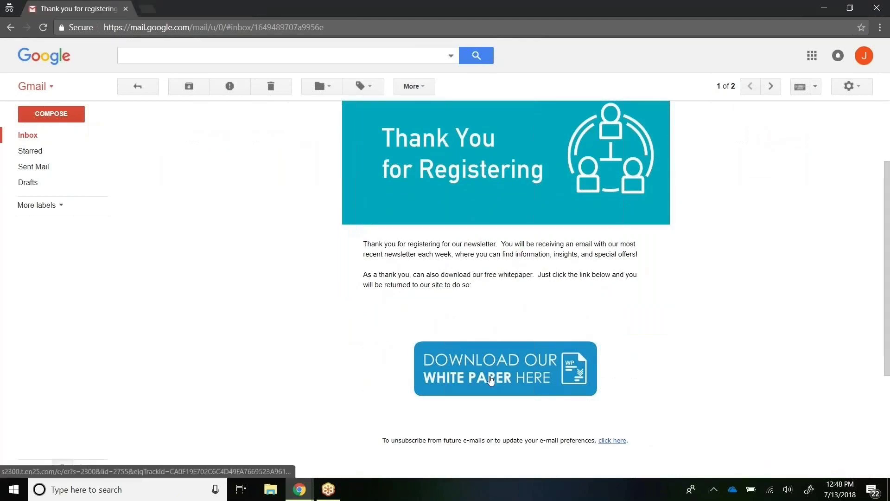
click(489, 376)
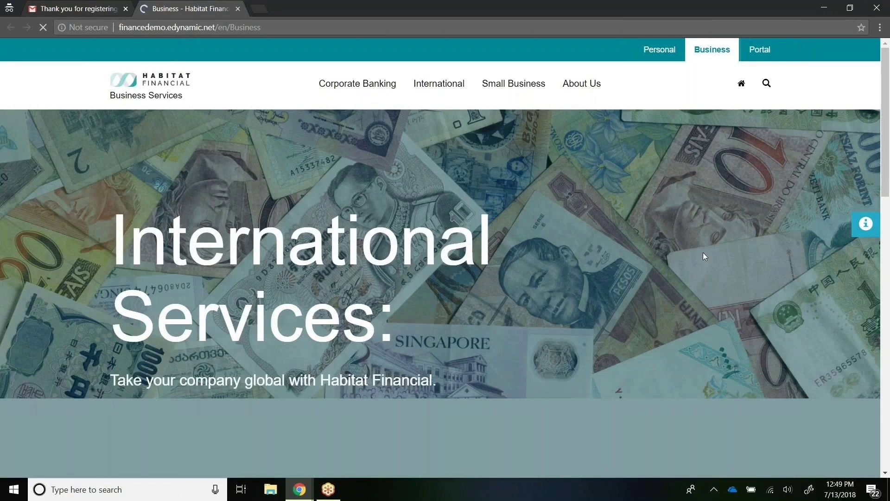
Step: Highlight the automatic login message and scroll down to the going-international Brochure panel
scroll(865, 274, down, 7)
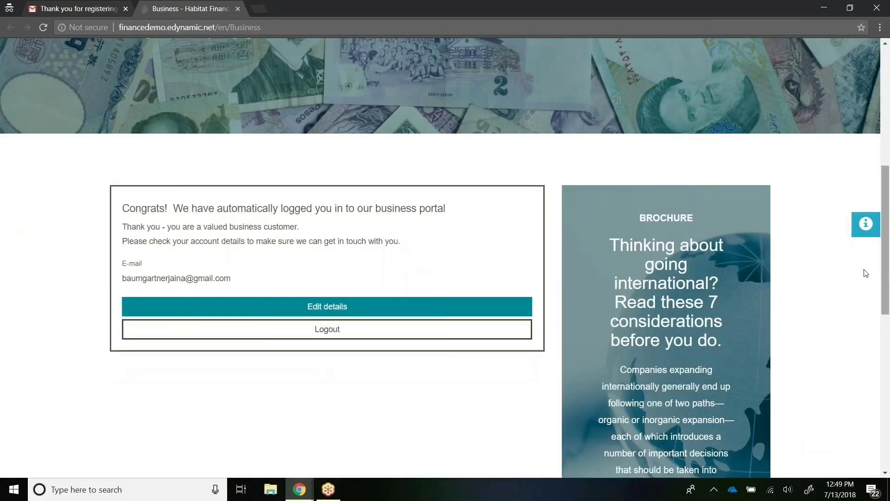
drag(211, 205, 415, 282)
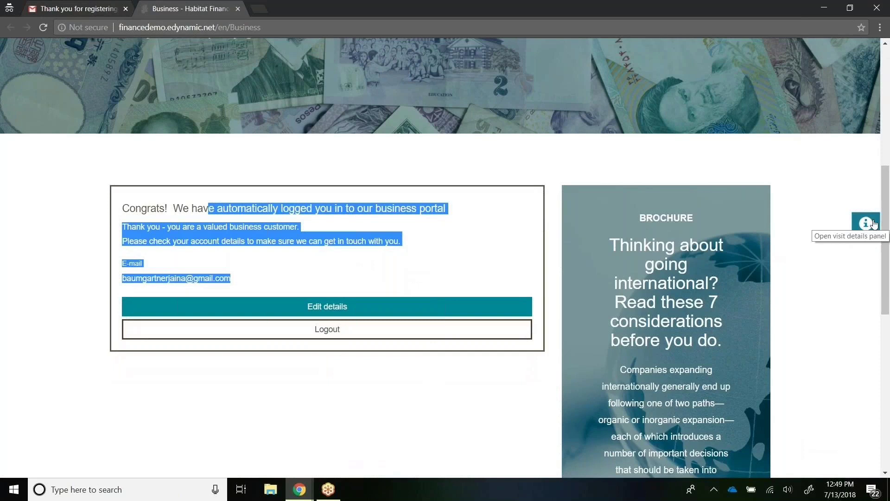
drag(884, 239, 883, 312)
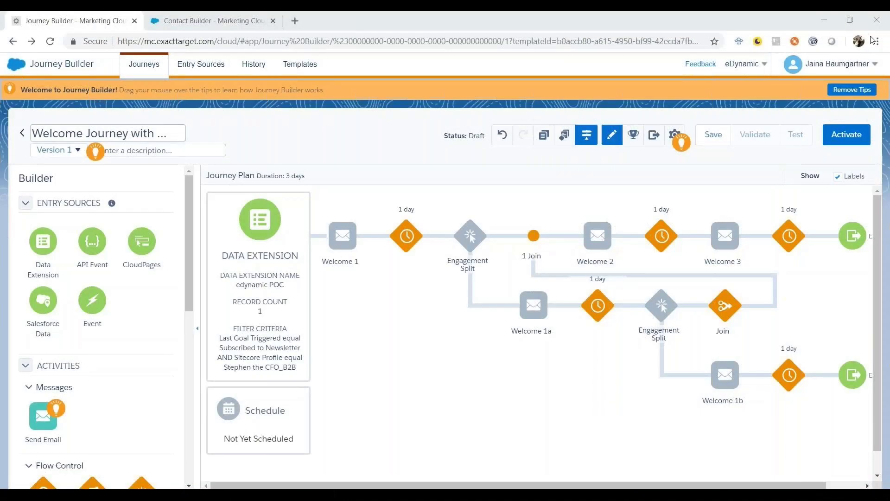
Step: Show and dismiss the wait-step best-practice tip, turning off template guidance
click(649, 237)
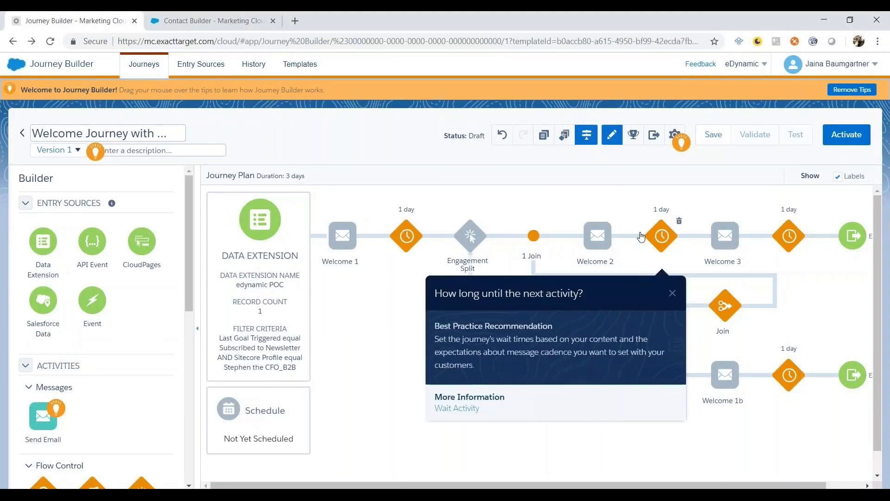
click(673, 293)
mouse_move(286, 238)
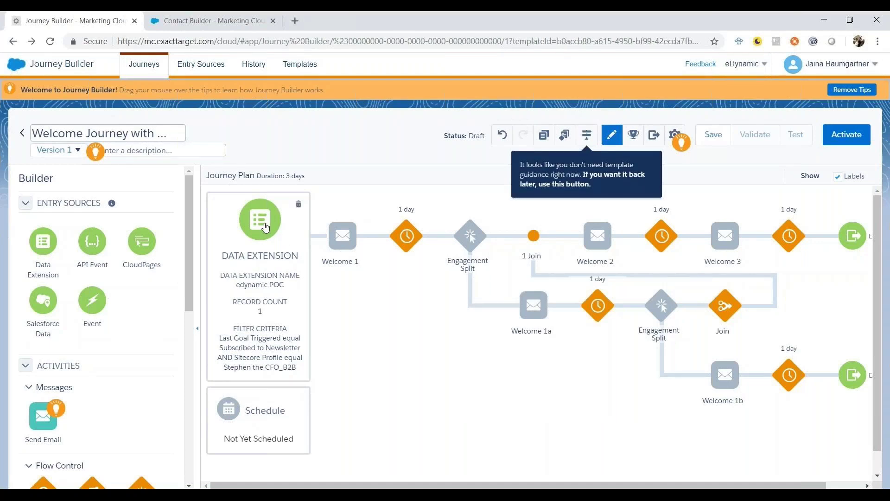
drag(265, 227, 445, 227)
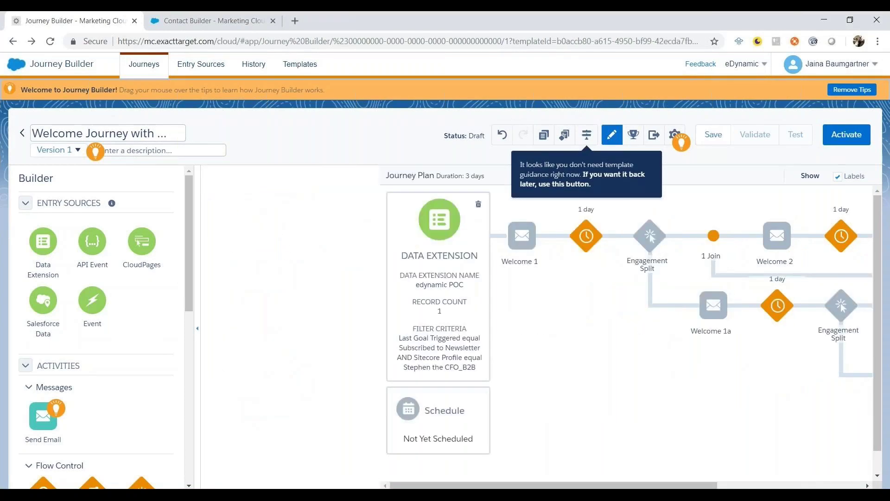
Step: Open the Data Extension entry source, keep its settings, and step through to the audience Summary
click(442, 236)
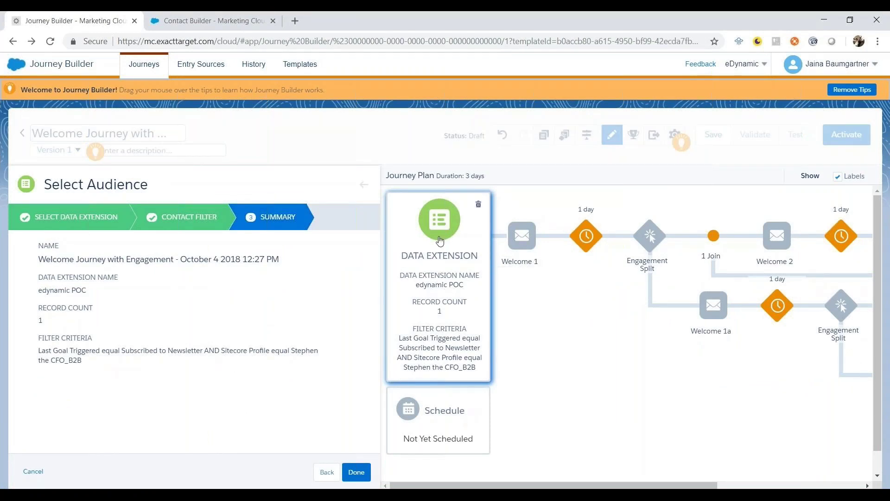
click(436, 227)
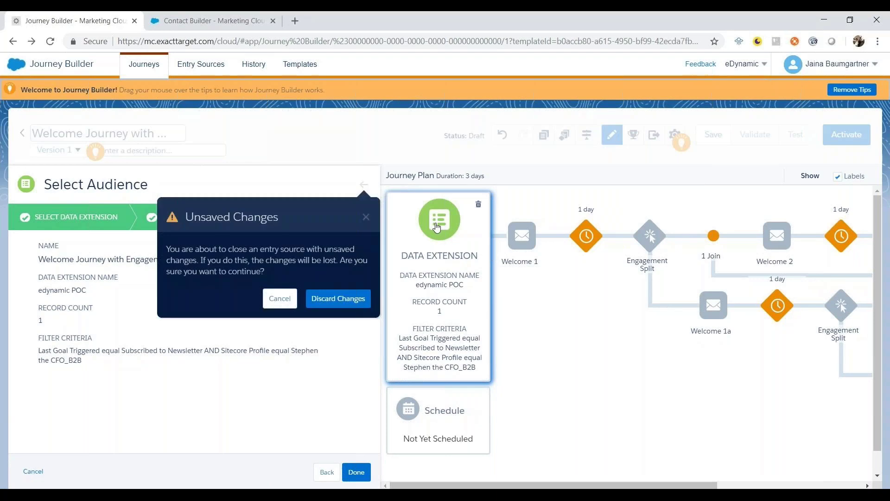
click(274, 299)
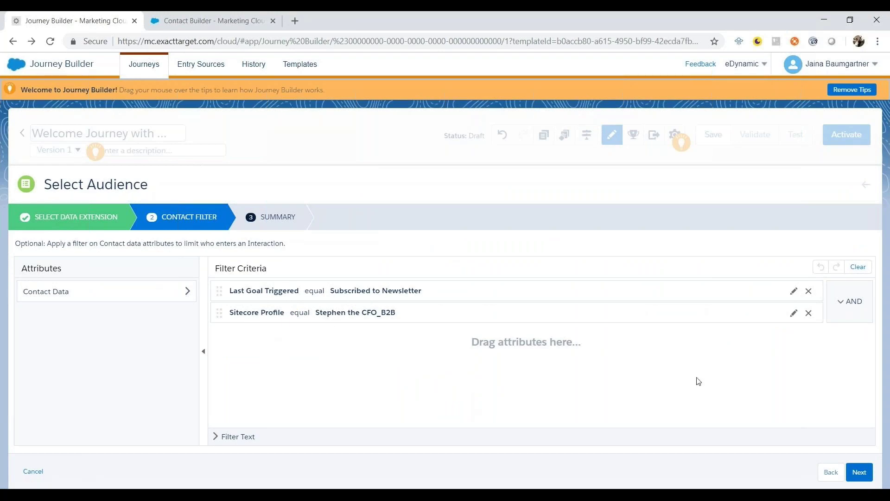
click(830, 472)
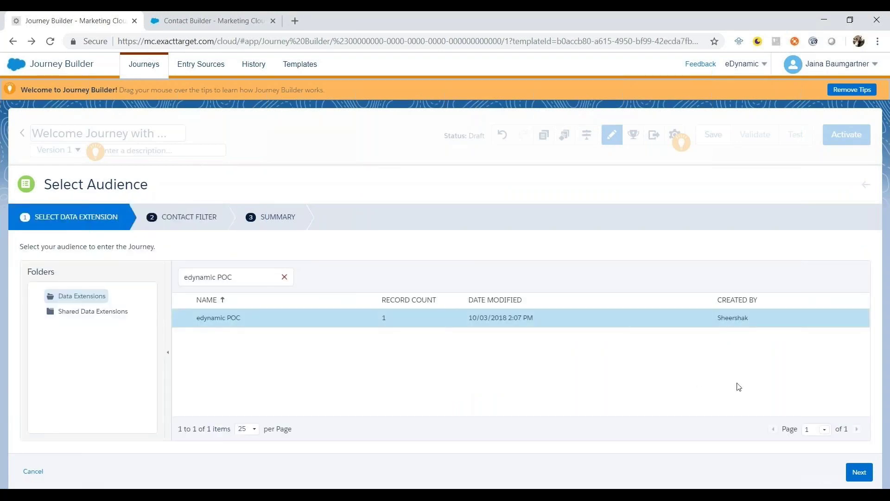
click(858, 472)
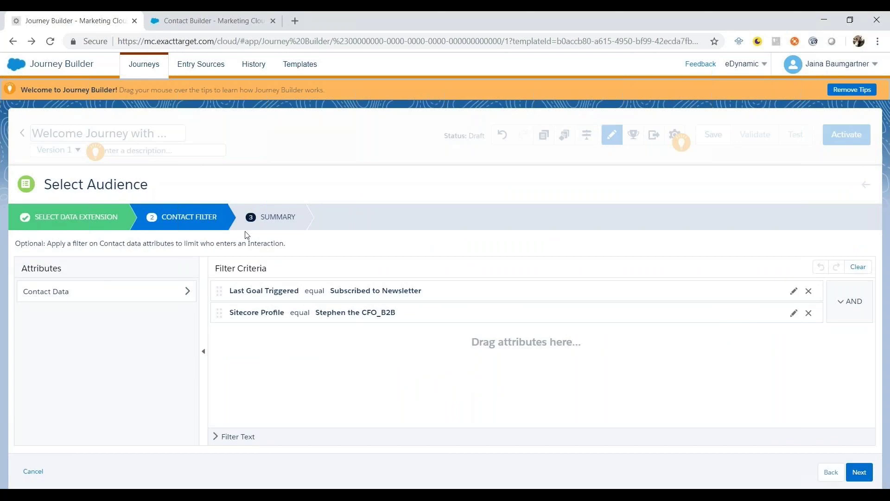
click(859, 472)
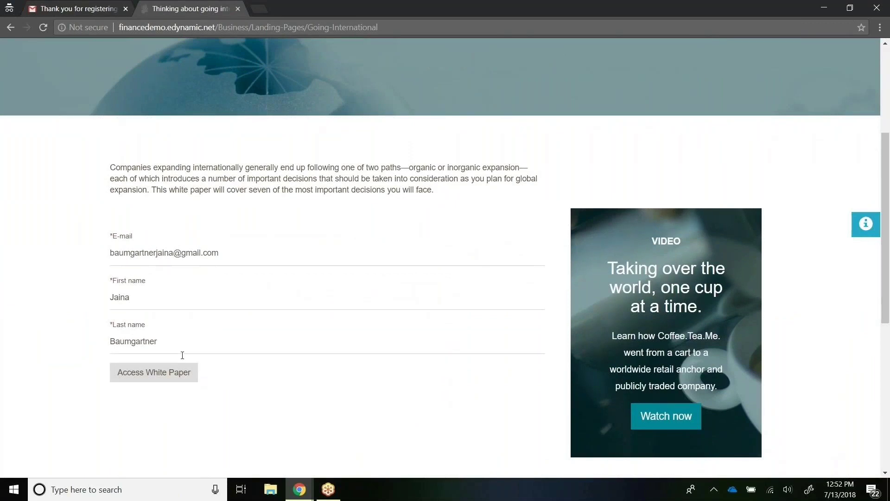
Step: Request and download the going-international white paper PDF, then open the visit details panel
click(188, 381)
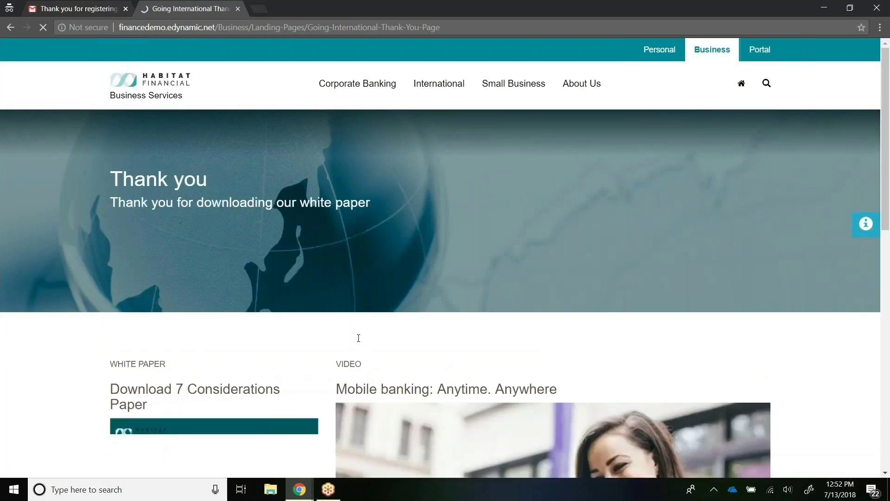
scroll(308, 356, down, 6)
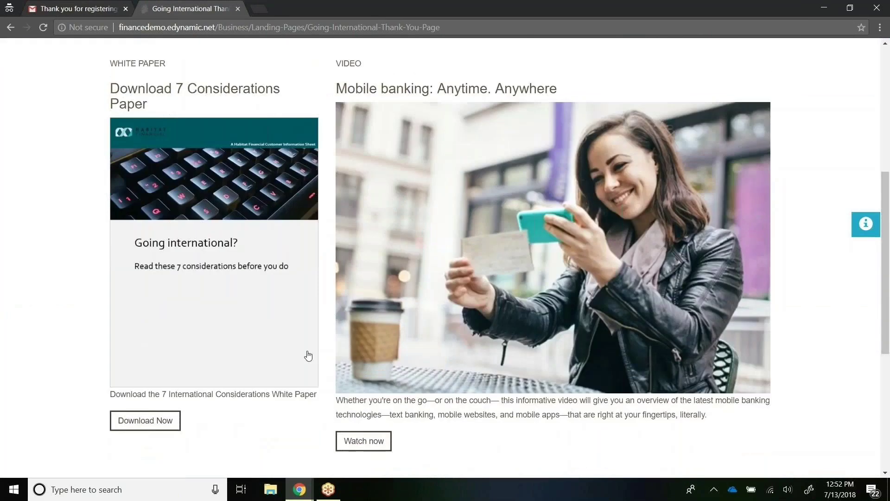
click(137, 425)
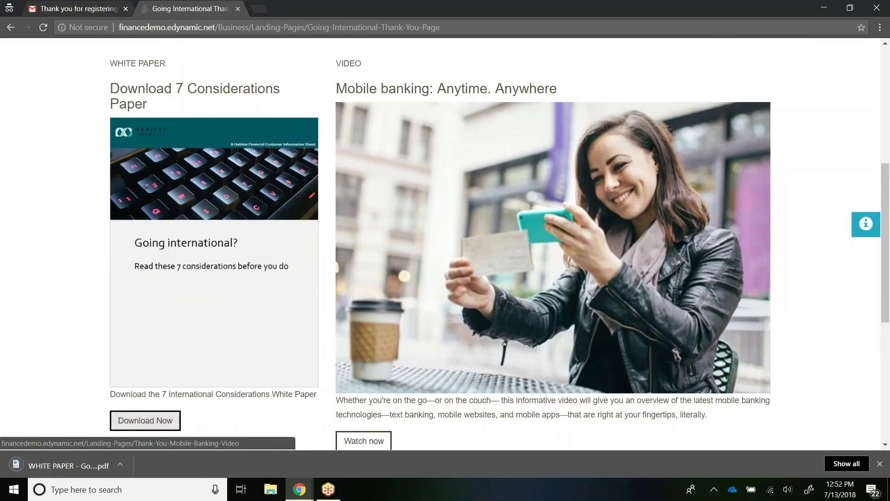
click(865, 224)
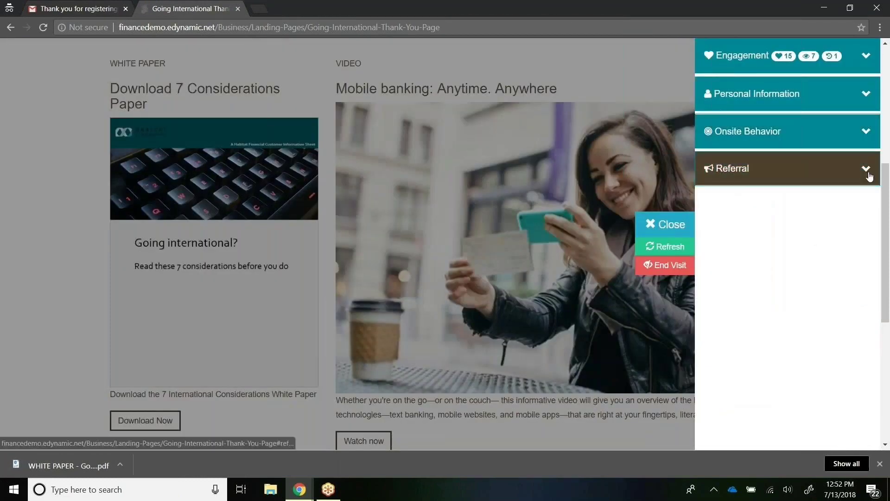
Step: Highlight the engagement value 15, the Stephen the CFO_B2B persona and the two triggered goals
click(867, 58)
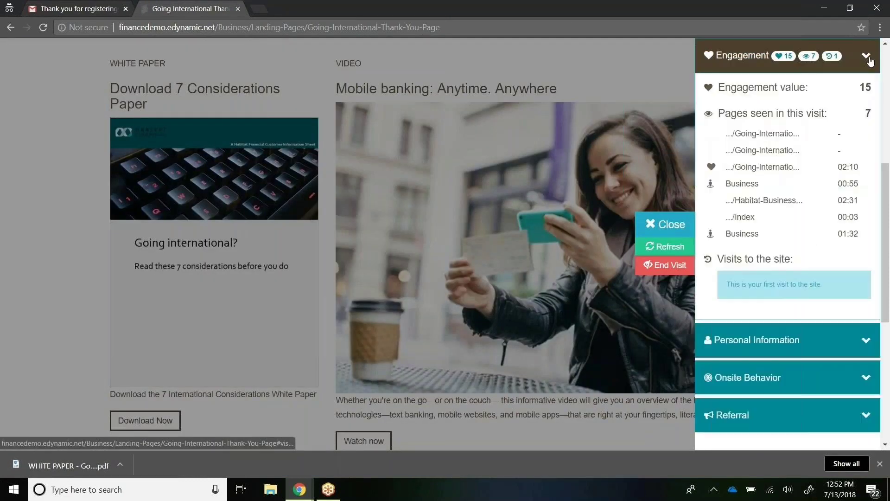
double_click(865, 88)
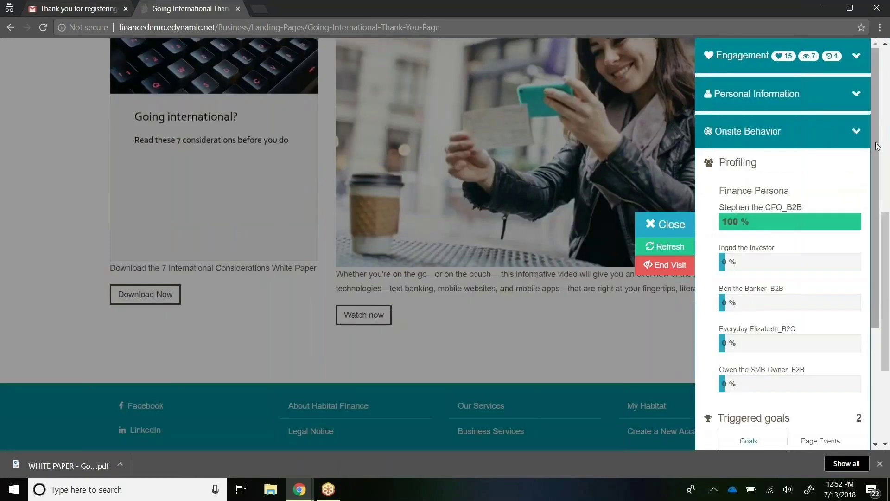
drag(878, 146, 874, 192)
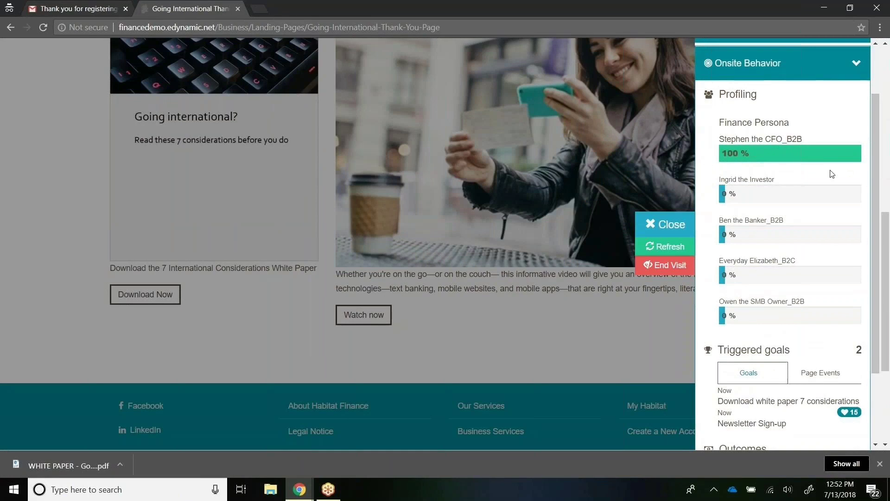
drag(804, 139, 769, 140)
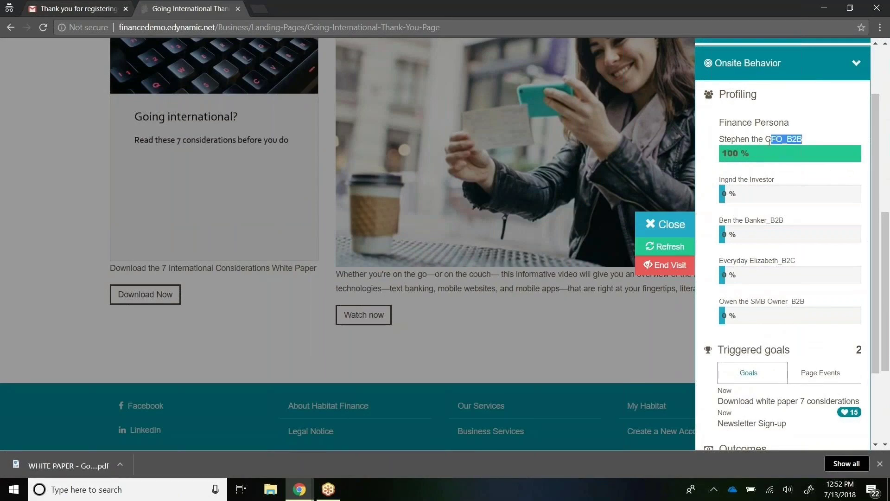
scroll(879, 248, down, 2)
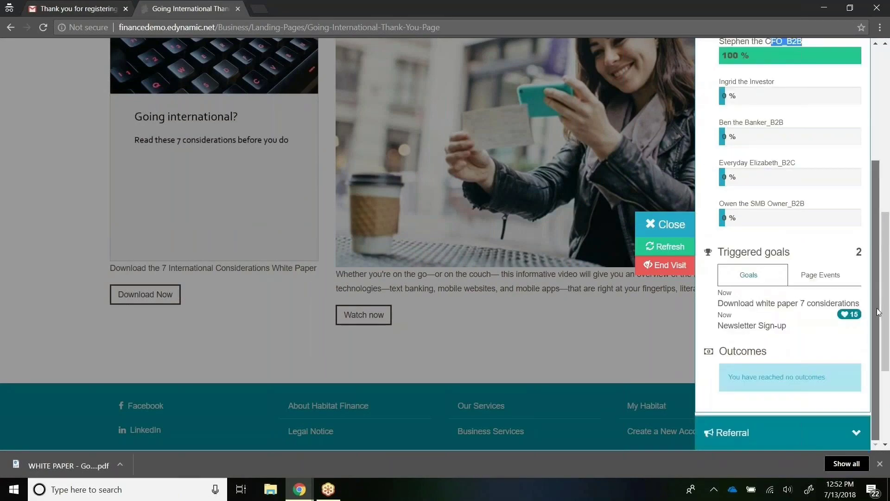
click(718, 306)
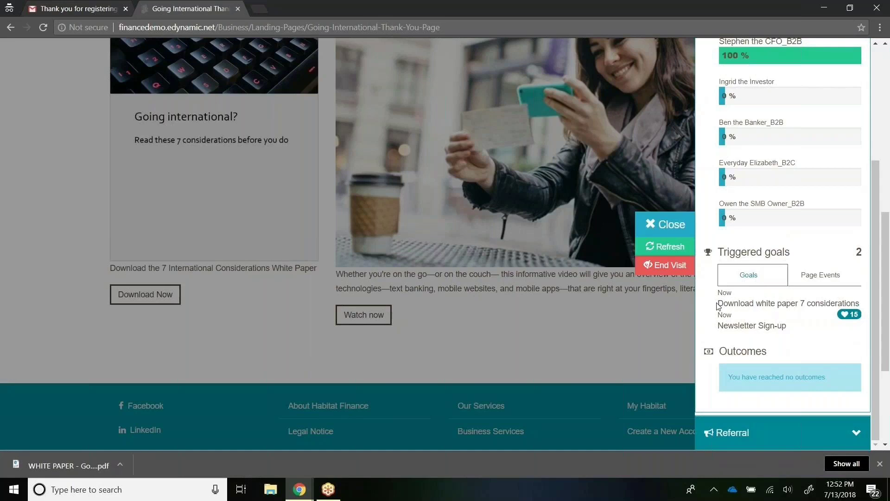
drag(718, 306, 709, 253)
click(813, 314)
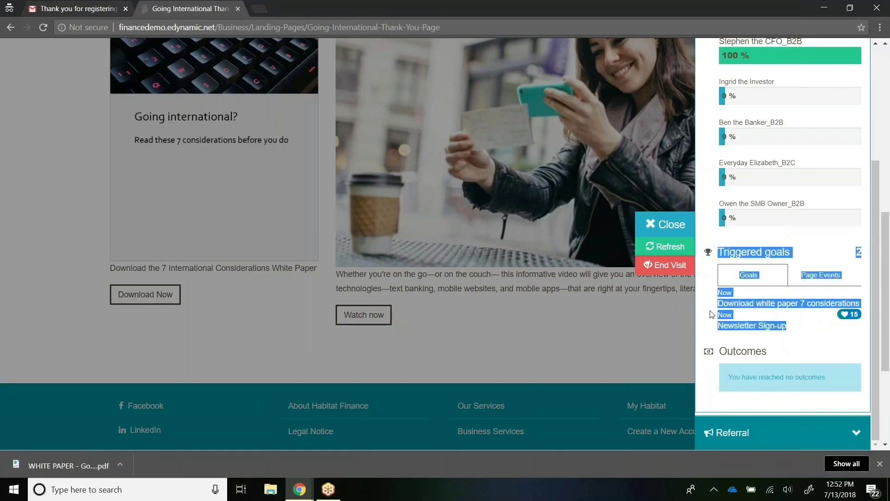
click(793, 311)
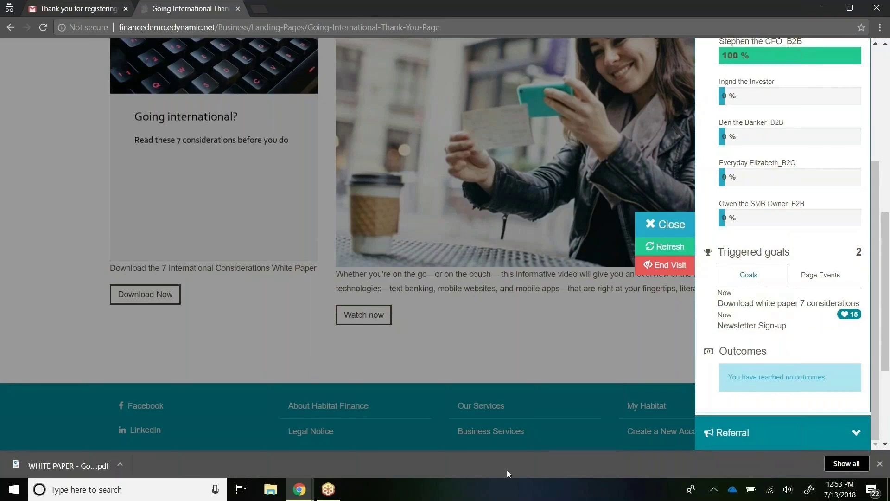
mouse_move(290, 497)
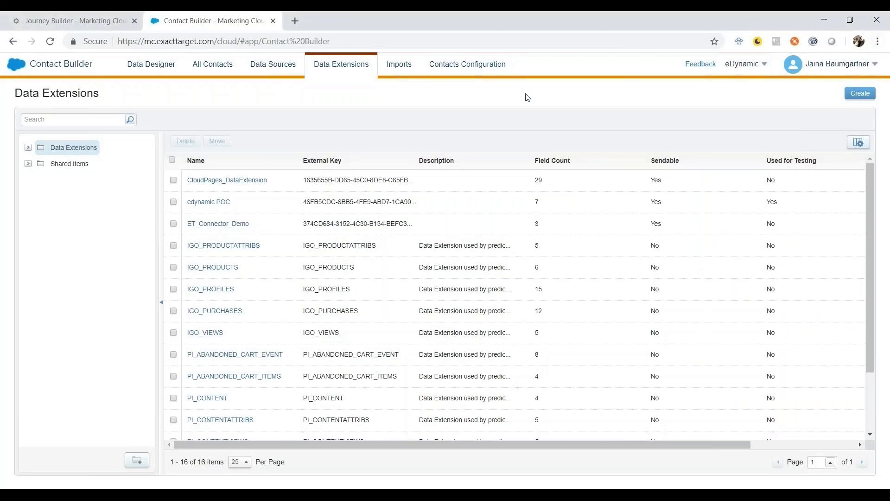
Step: Open the edynamic POC data extension's records and select the visitor's record with engagement 15
click(223, 202)
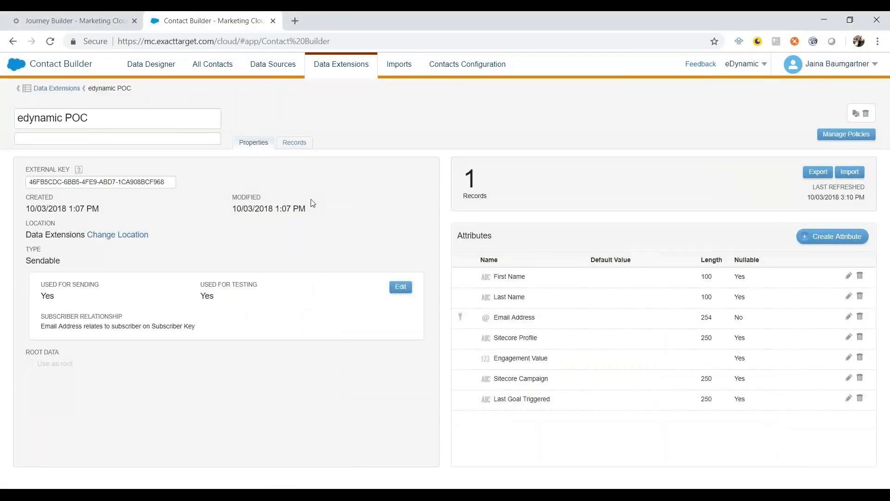
click(295, 142)
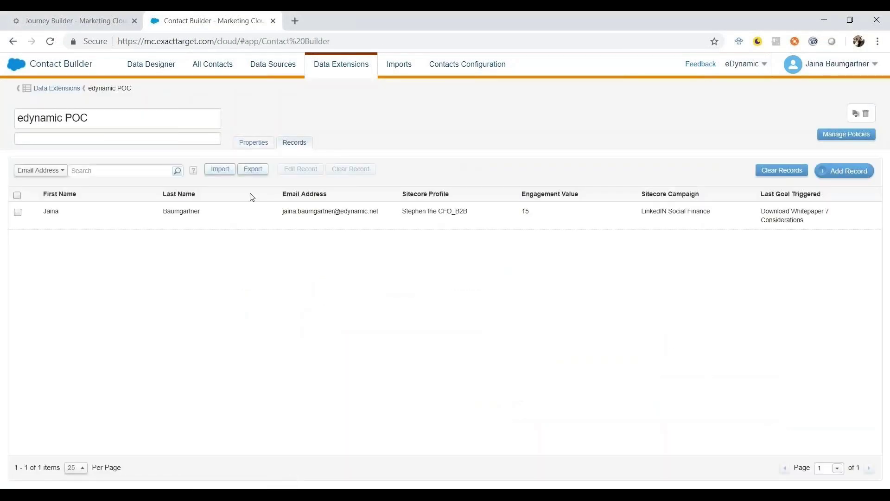
click(247, 215)
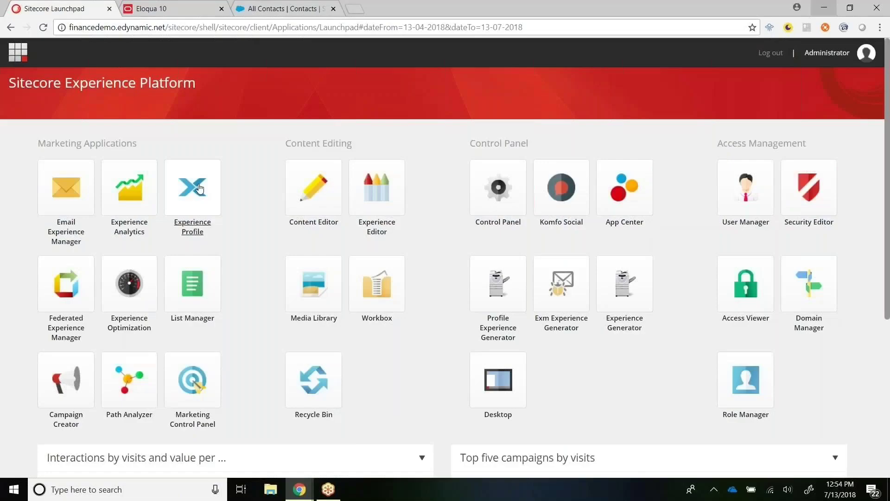
Step: Search Experience Profile contacts by the visitor's surname and open the one with total value 15
click(199, 188)
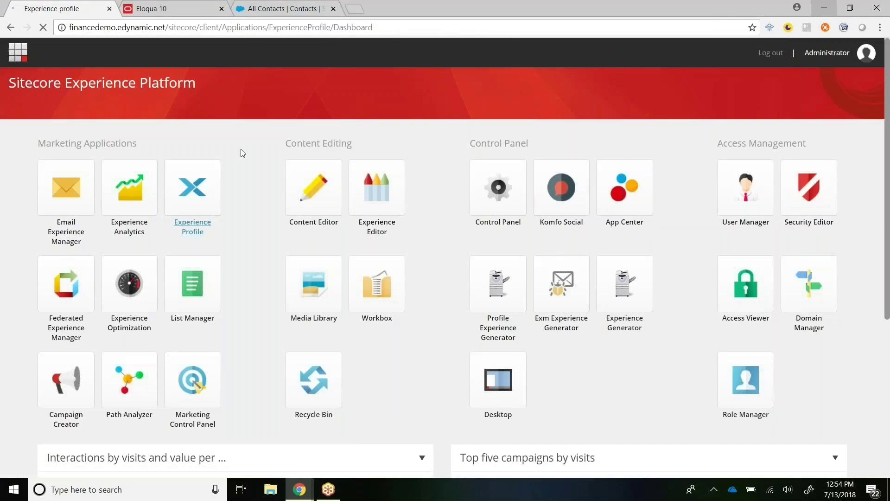
key(Return)
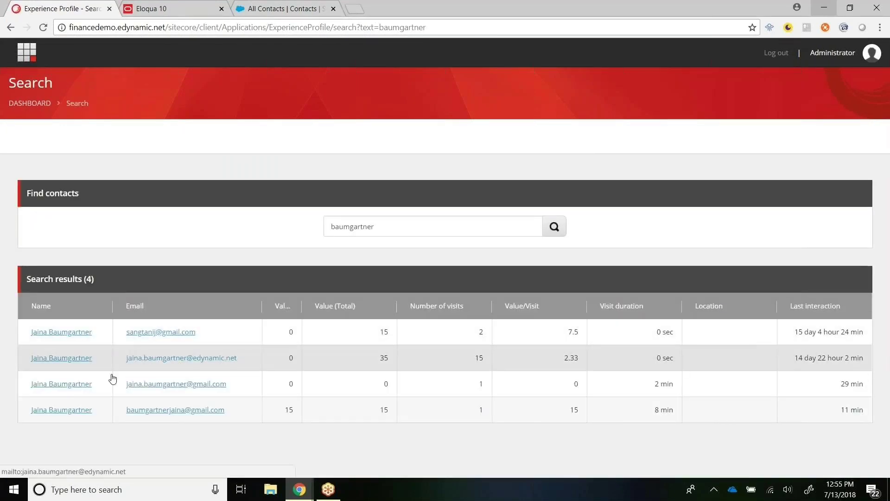
click(77, 411)
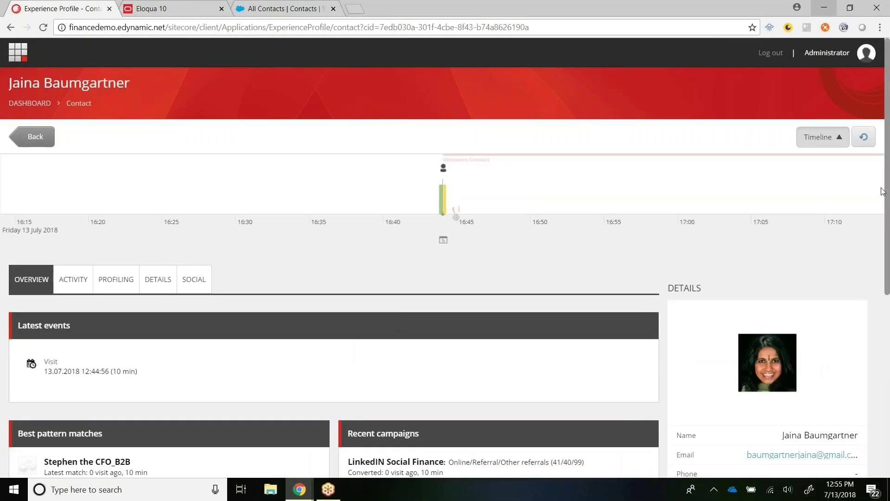
Step: Highlight the latest visit's time, persona Stephen the CFO_B2B and the LinkedIN Social Finance campaign
drag(886, 191, 888, 266)
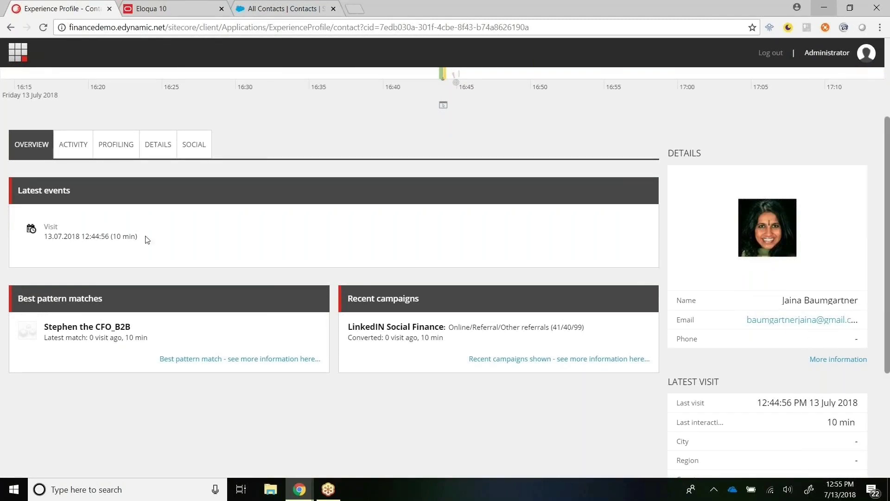
drag(148, 240, 72, 238)
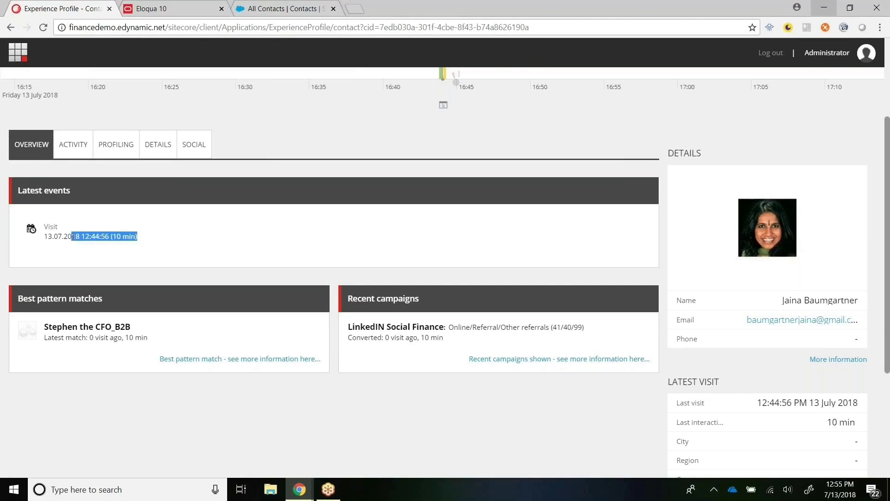
click(49, 332)
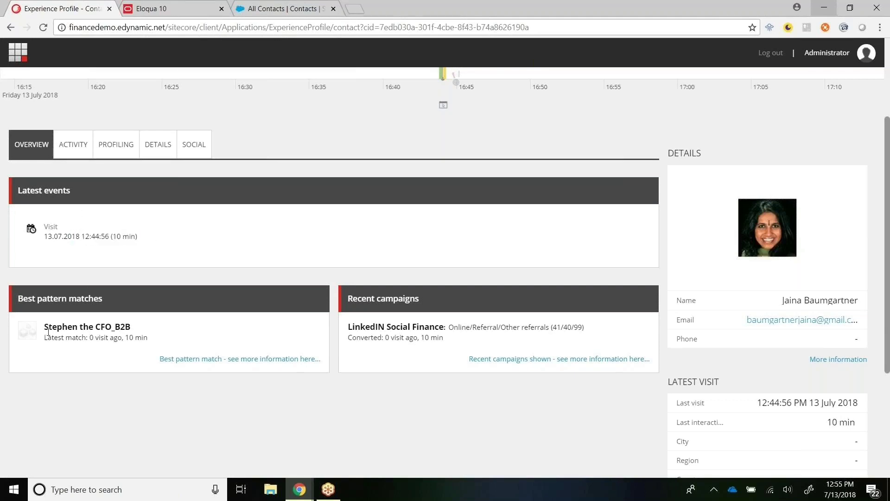
drag(48, 332, 129, 338)
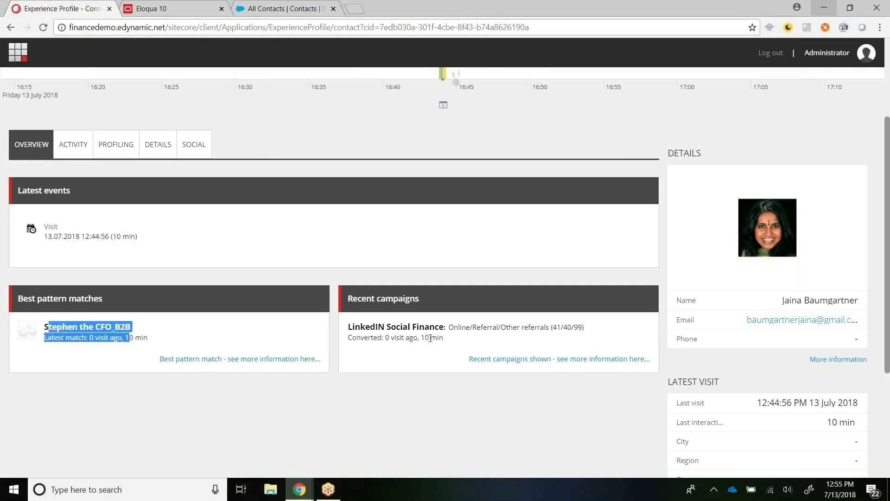
drag(355, 327, 461, 339)
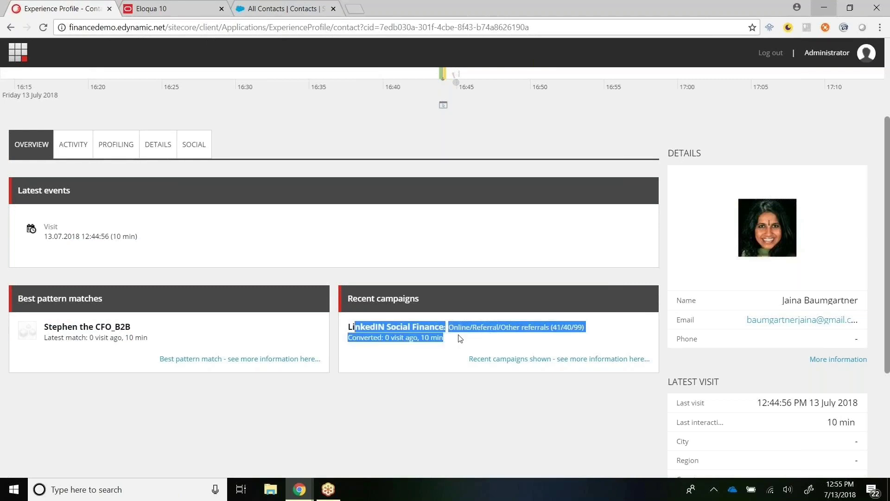
Step: Open the details of the visit shown on the contact's timeline
scroll(888, 234, up, 3)
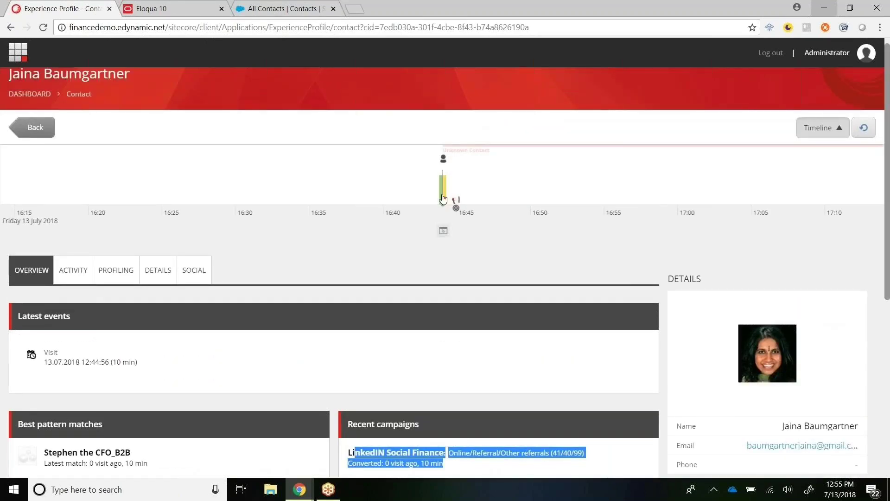
click(457, 204)
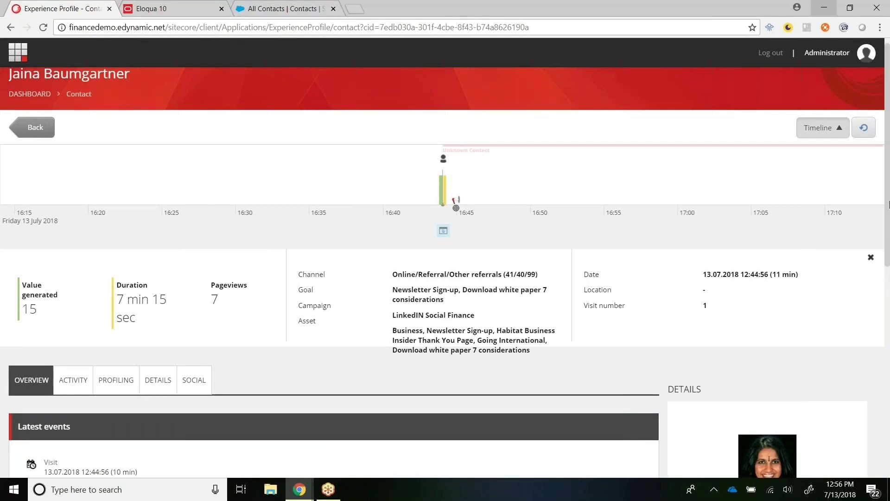
scroll(417, 278, down, 5)
Step: Review the contact's activity: campaigns, goals (Download white paper 7 considerations, Newsletter Sign-up) and engagement plans
click(73, 129)
click(92, 163)
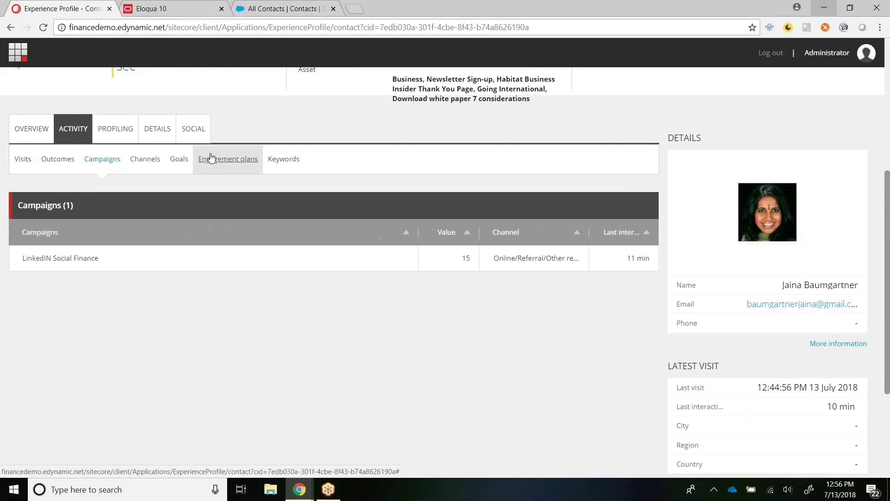
click(179, 159)
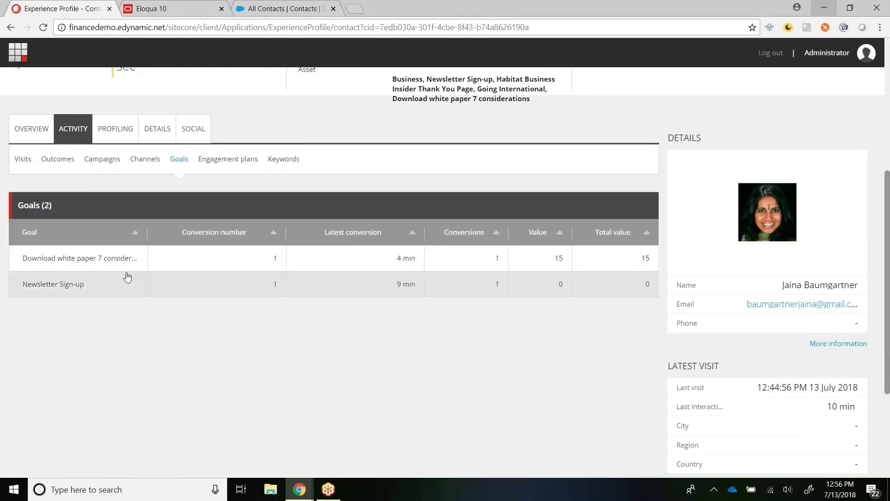
click(243, 170)
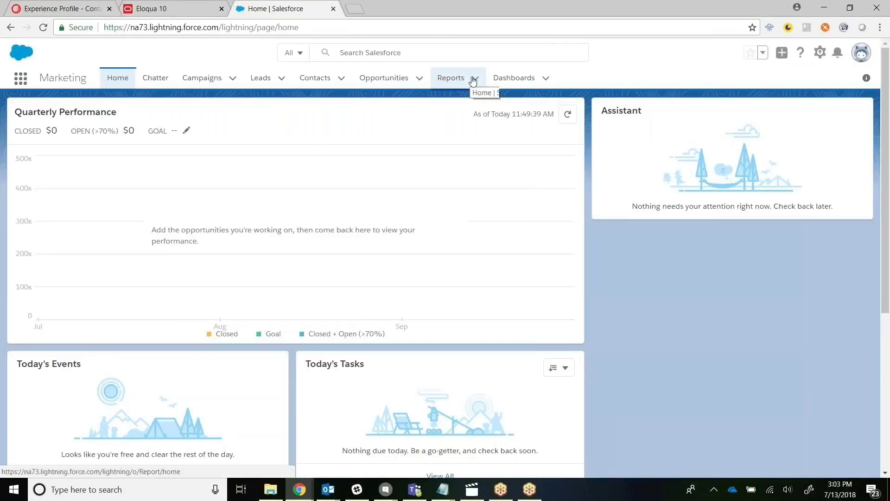
Step: Search Salesforce for the lead by name and open its details
click(400, 53)
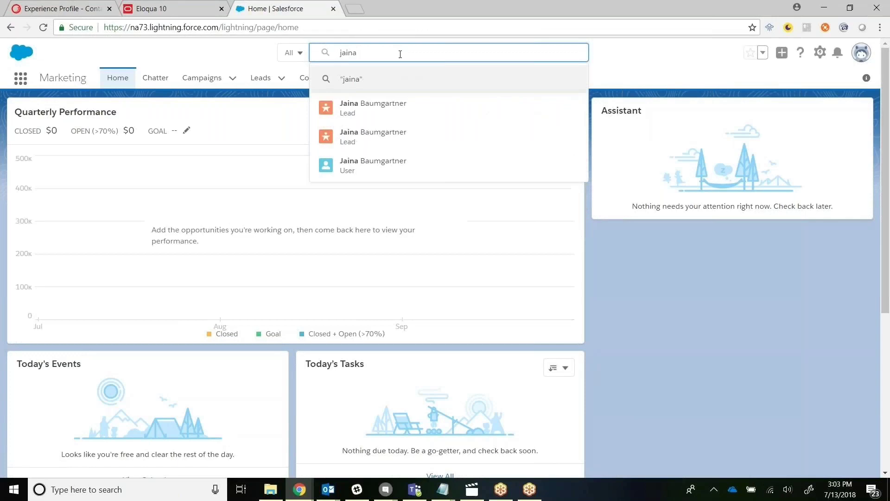
click(379, 136)
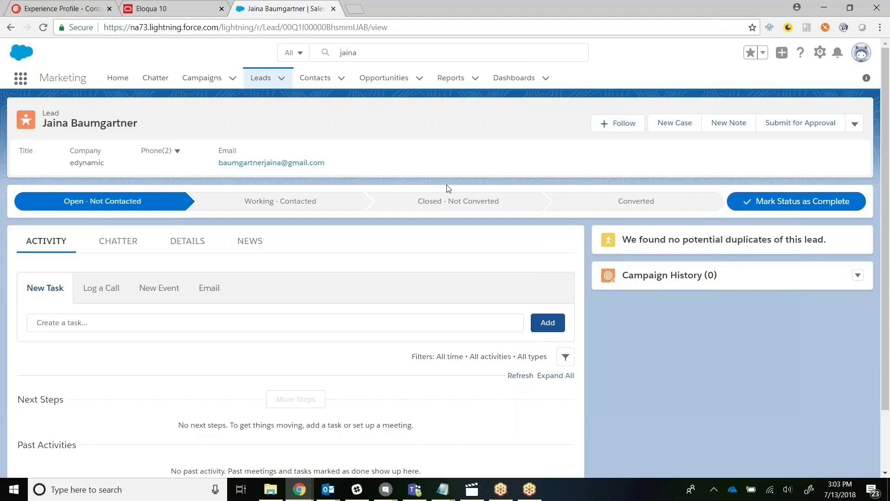
click(187, 241)
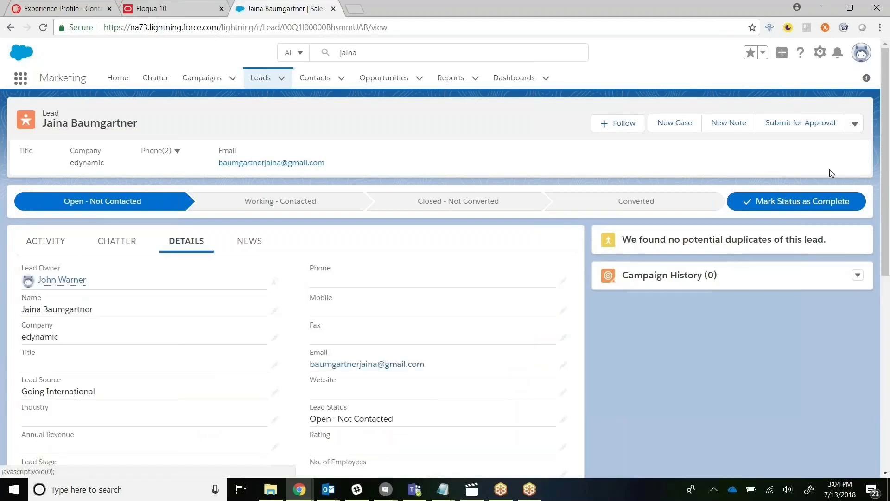
Step: Highlight the lead's Sitecore Activity Name and Profile Stephen the CFO_B2B values, then return to Sitecore
drag(886, 205, 887, 303)
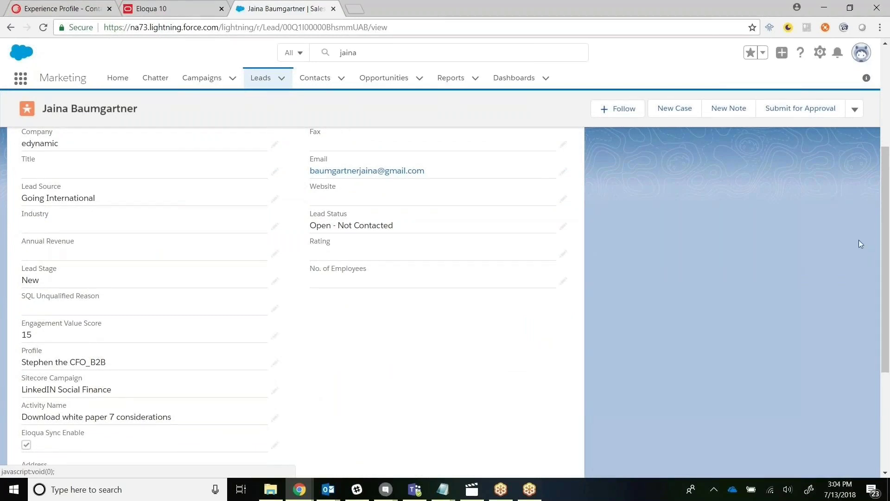
scroll(886, 241, down, 2)
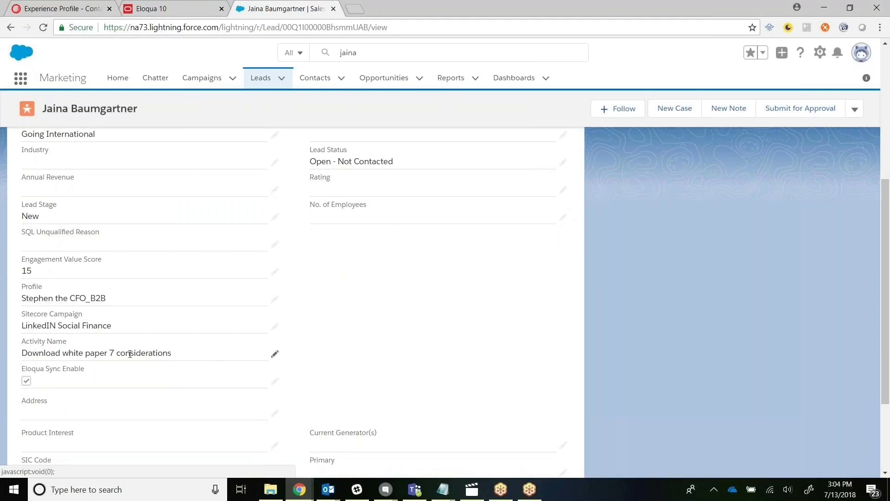
drag(120, 354, 158, 360)
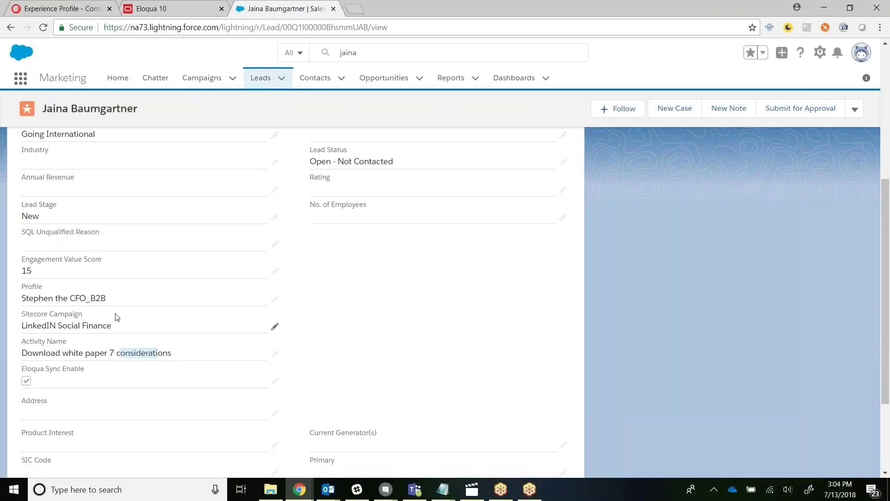
drag(110, 304, 41, 309)
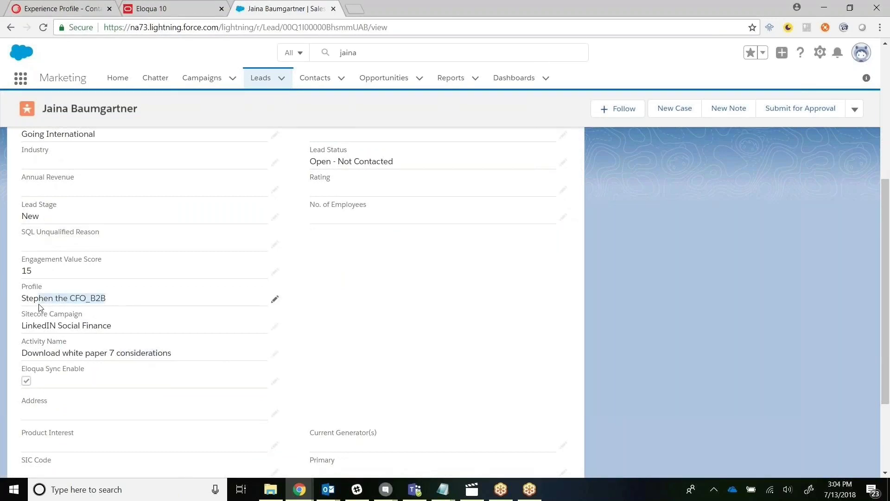
click(469, 300)
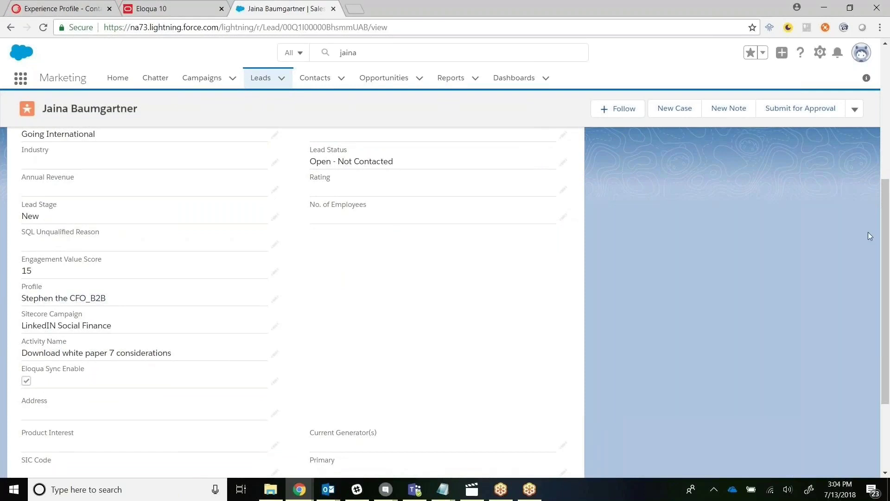
drag(885, 244, 875, 246)
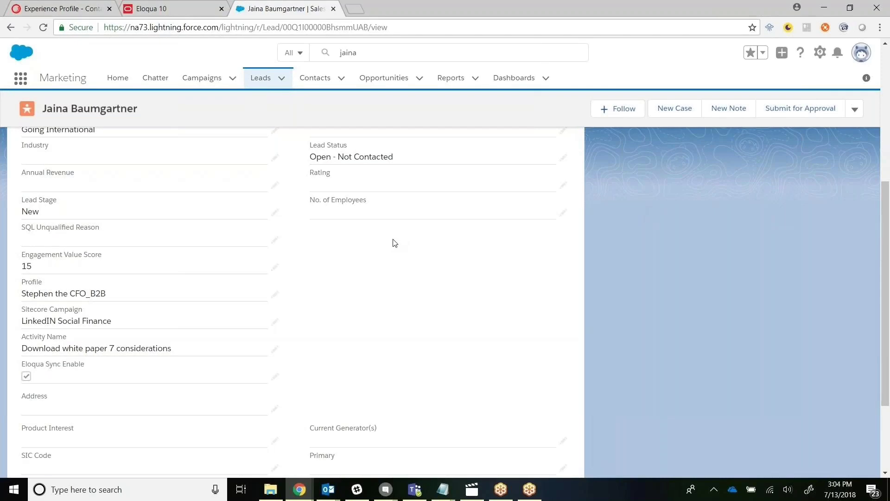
click(59, 8)
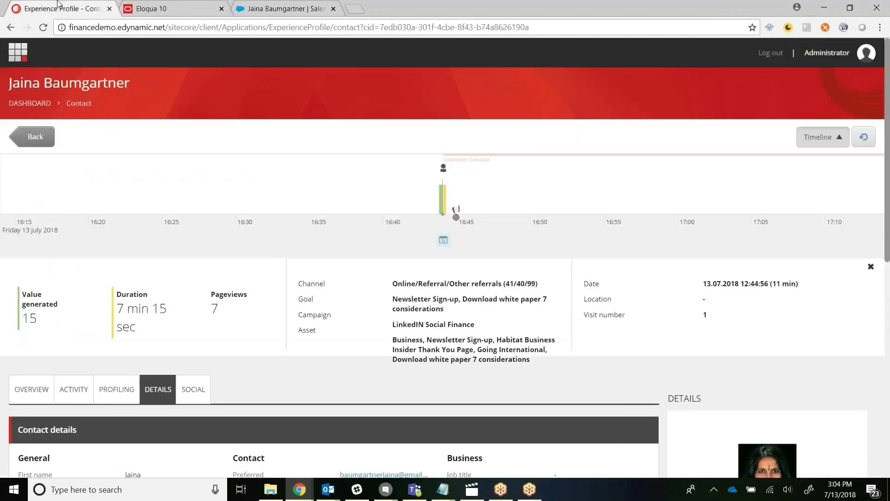
Step: Check the Eloqua contact's activity log, then go back to the Salesforce lead record
click(164, 10)
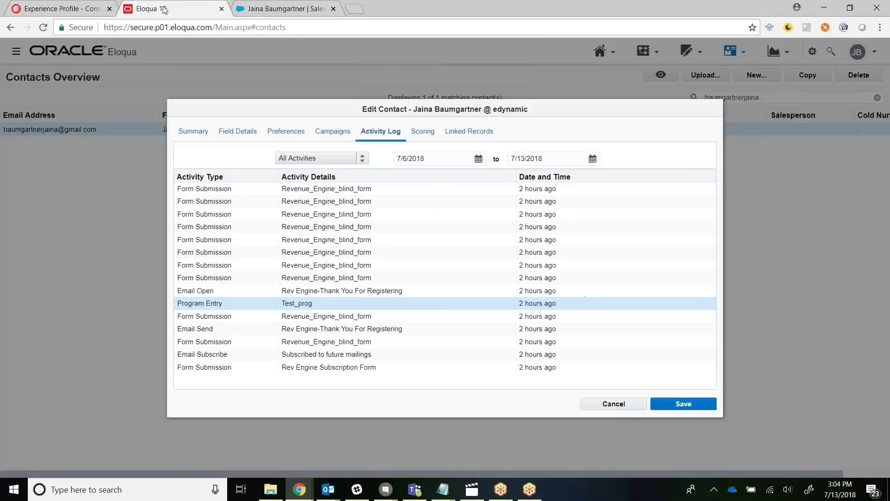
click(278, 8)
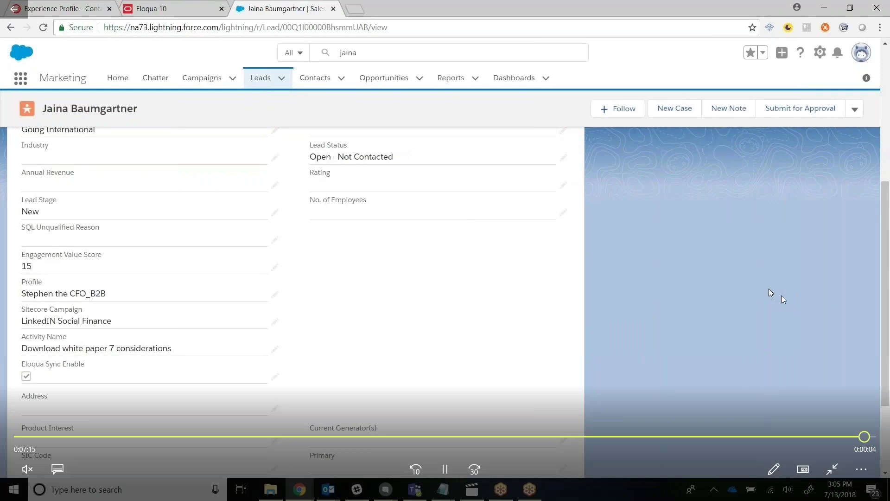
Step: Bring the Revenue Engine Demo PowerPoint slide show to the foreground
click(445, 468)
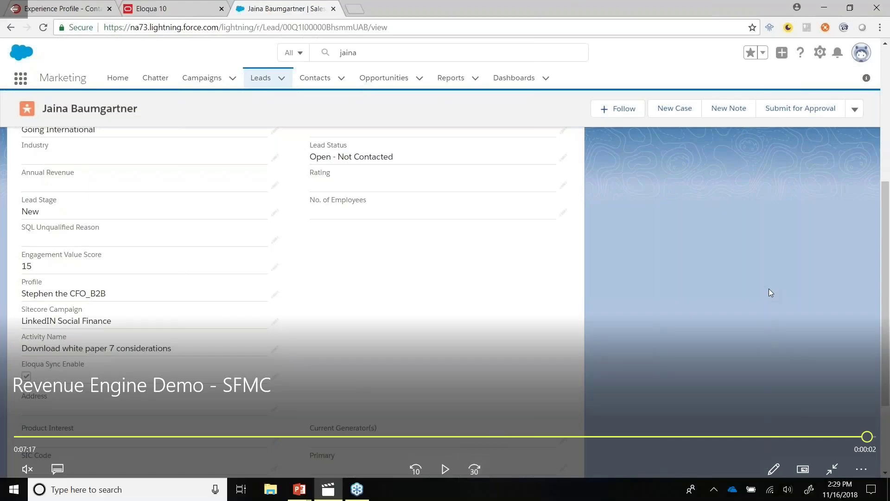
mouse_move(319, 490)
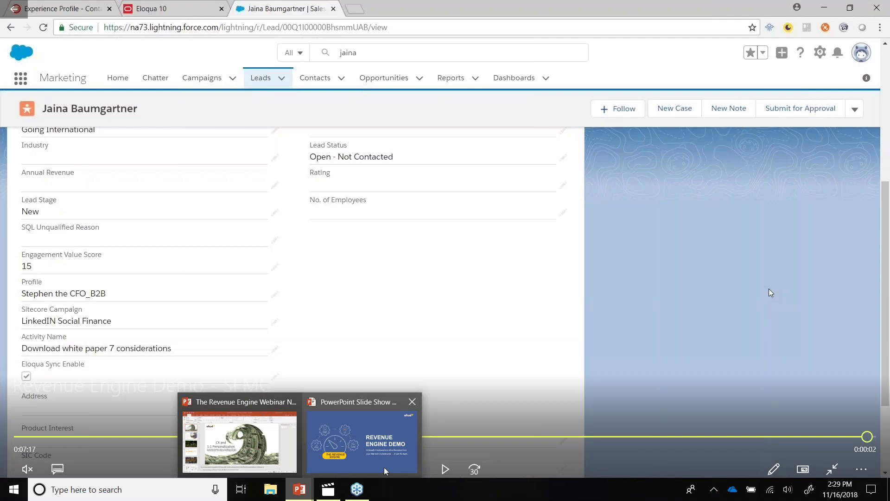
click(384, 471)
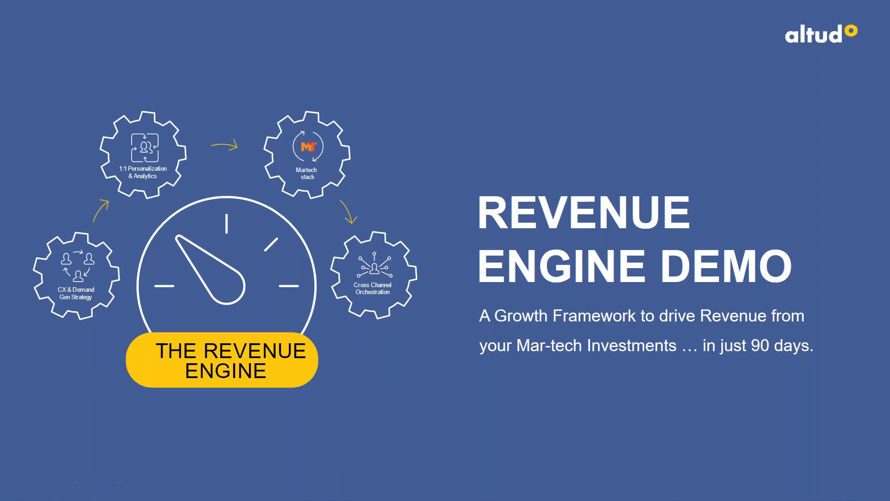